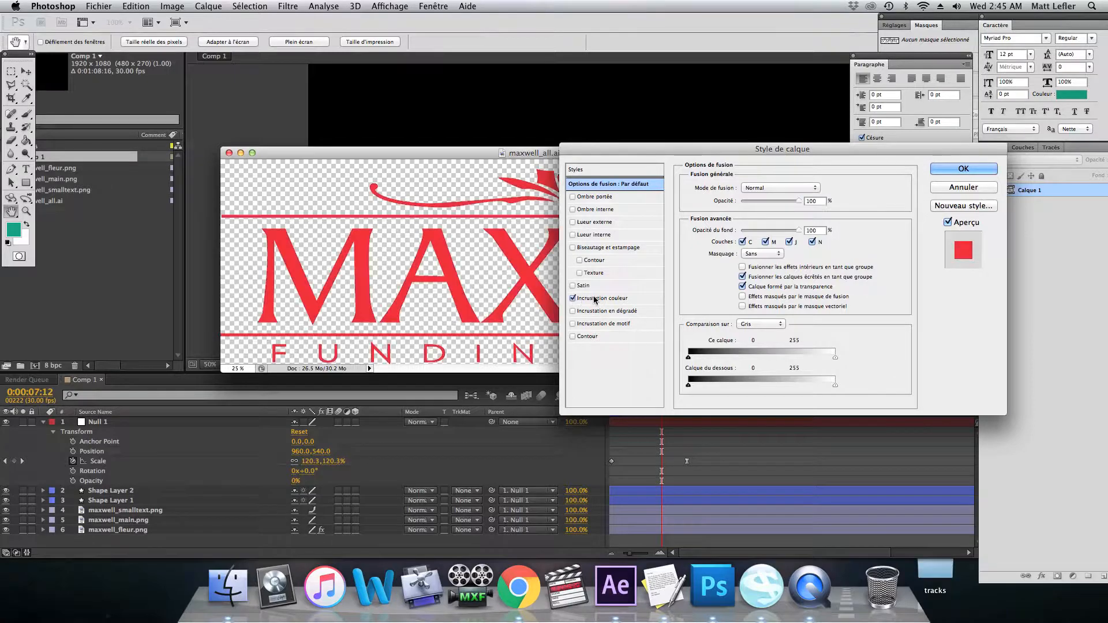
- Set the logo layer's colour overlay to white (ffffff) and apply the layer style
left_click(823, 187)
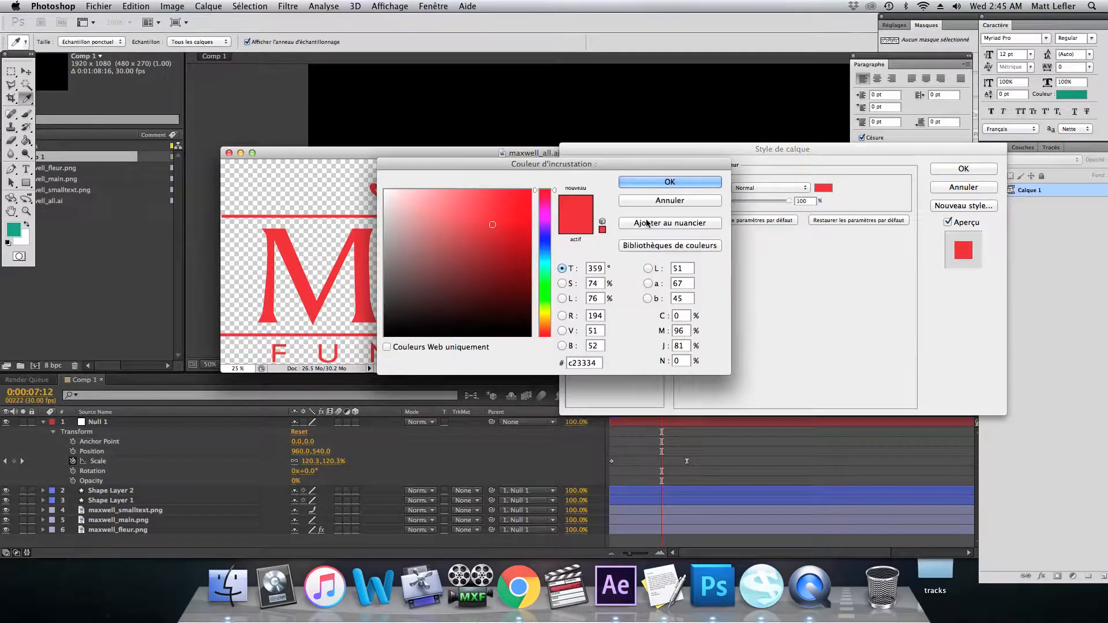
left_click_drag(462, 209, 248, 121)
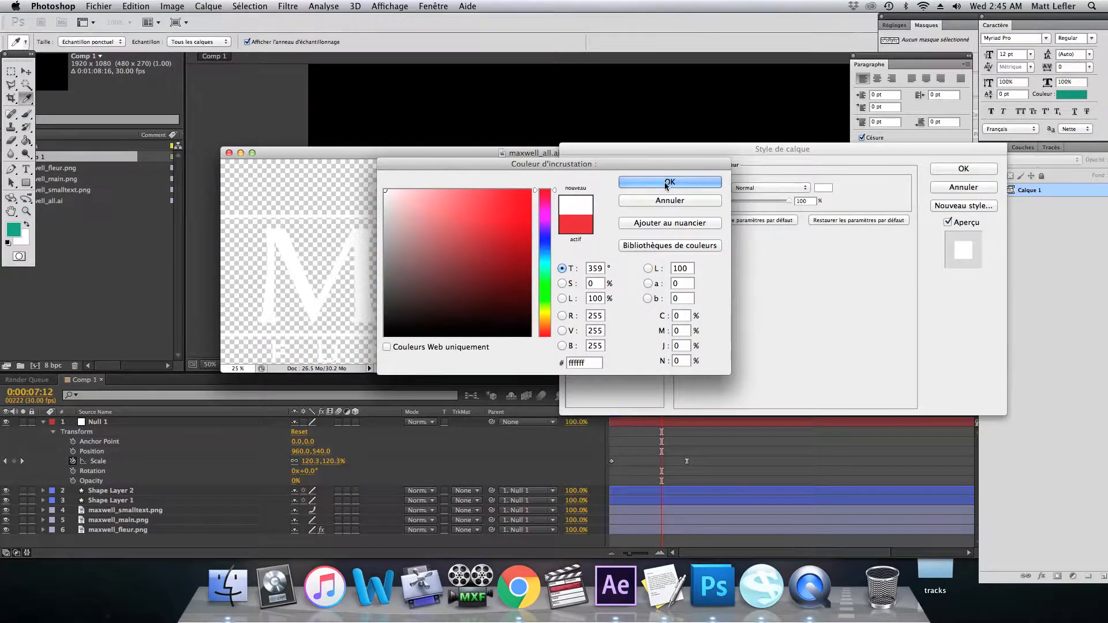
left_click(661, 184)
left_click(995, 170)
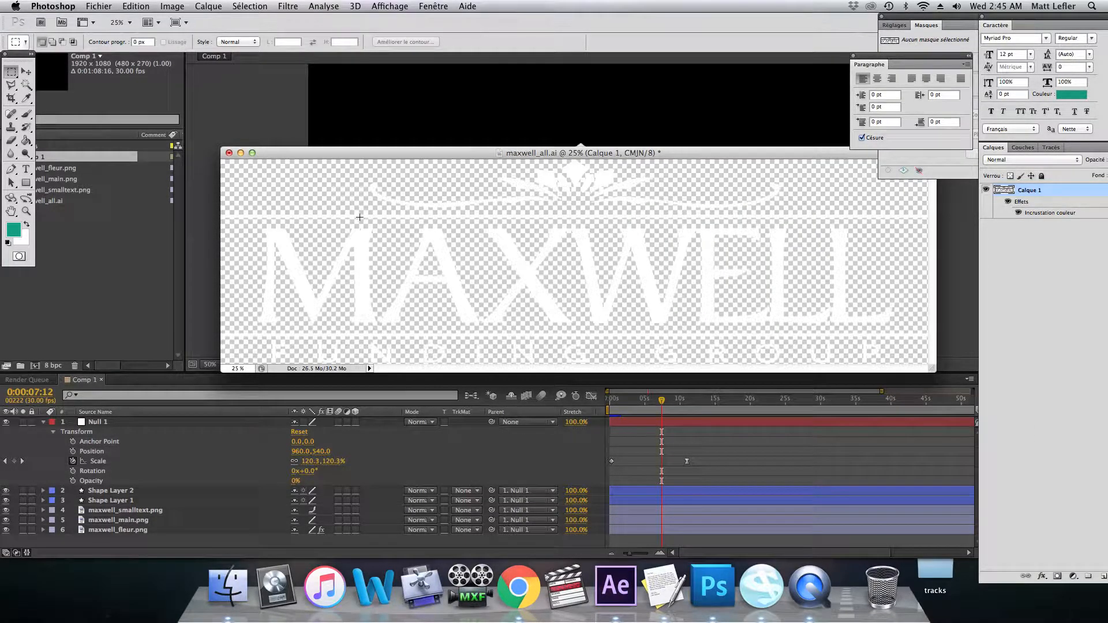
- Separate the fleur ornament onto its own layer and apply a white (ffffff) colour overlay to it
left_click_drag(570, 154, 799, 146)
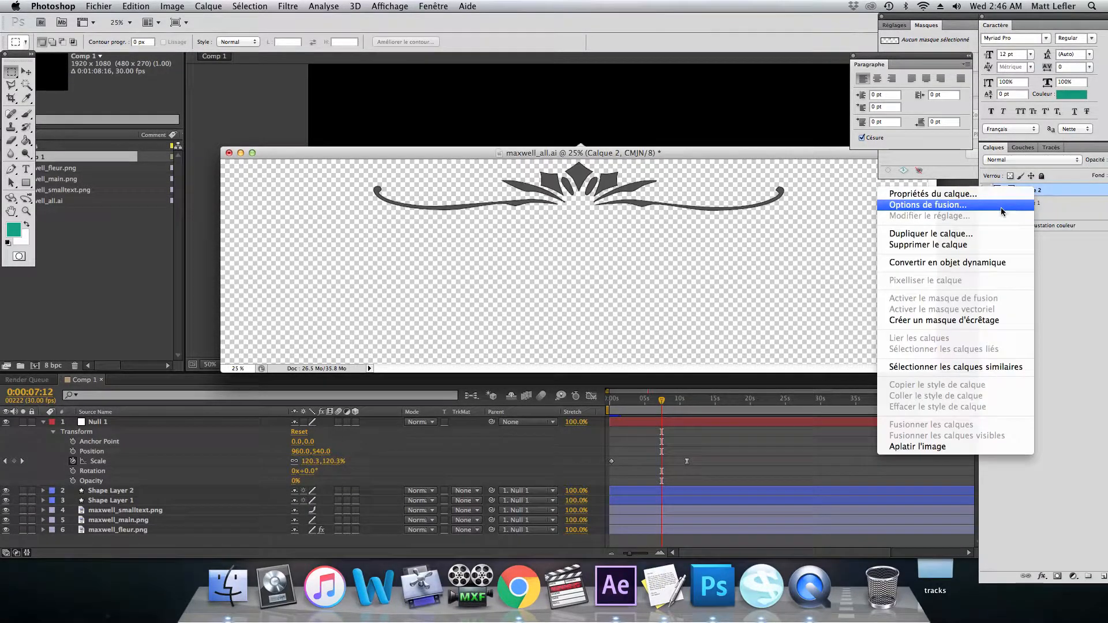
left_click(1001, 206)
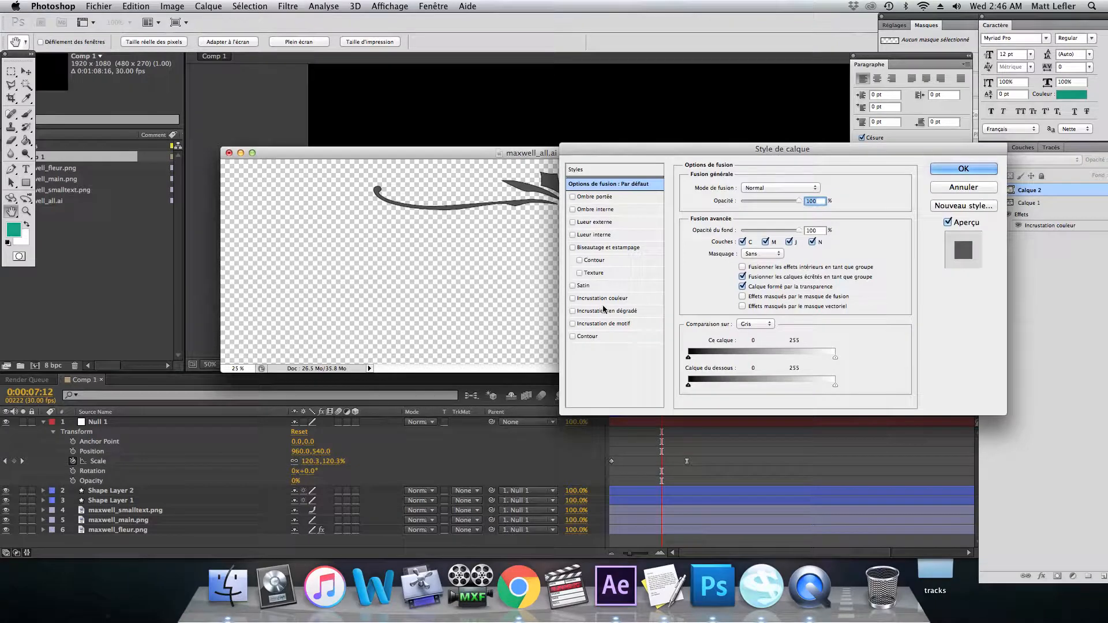
left_click(573, 298)
left_click(582, 298)
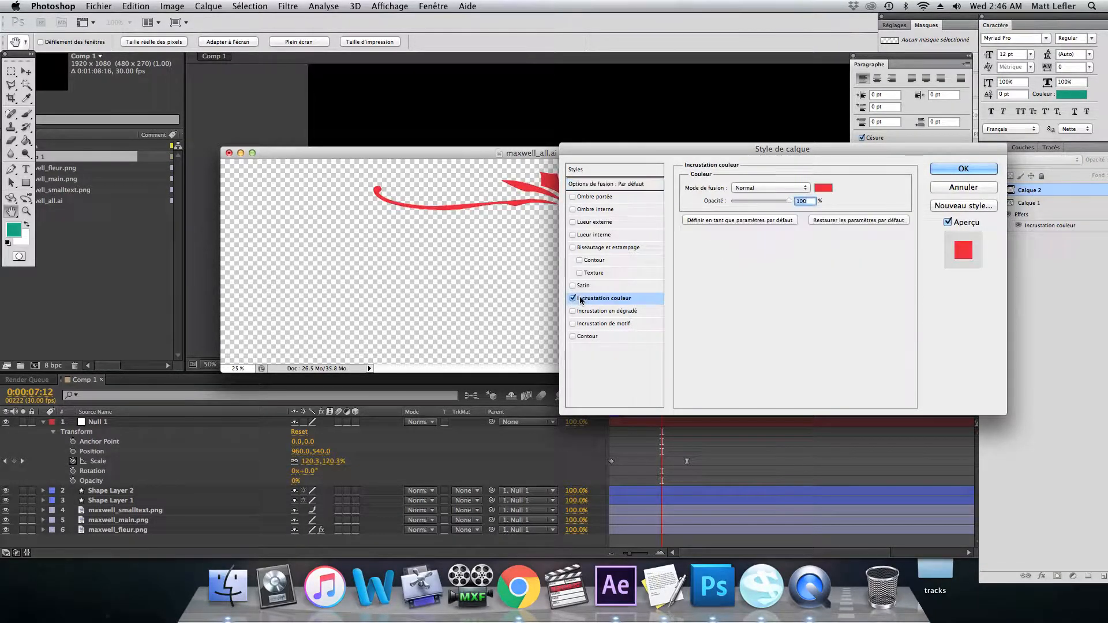
left_click(823, 188)
left_click(390, 228)
left_click_drag(391, 228, 386, 190)
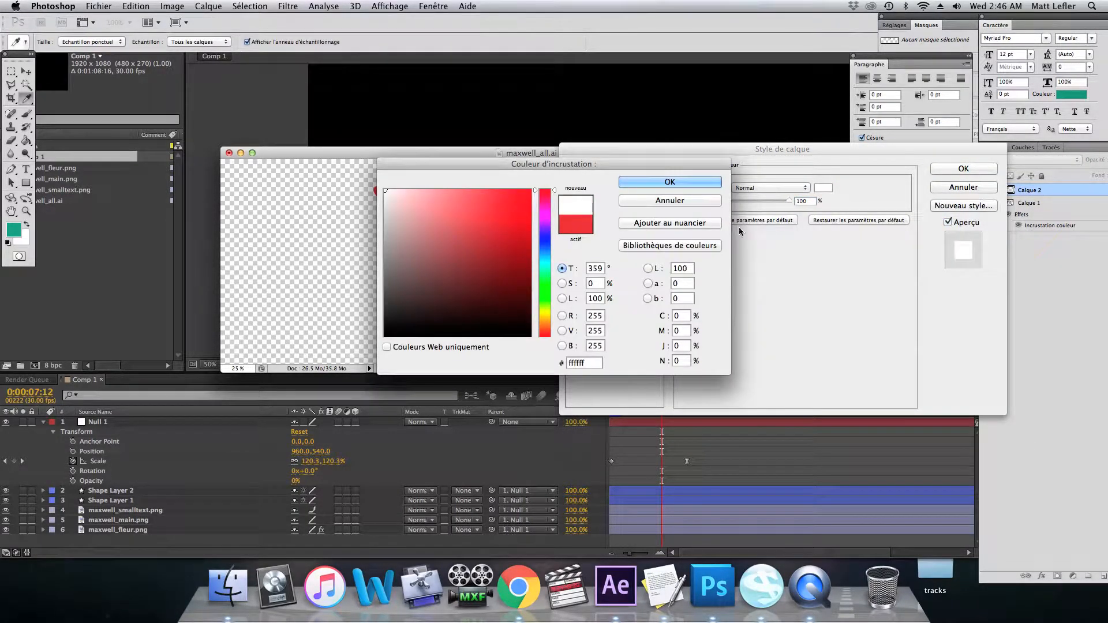
left_click(712, 184)
left_click(963, 168)
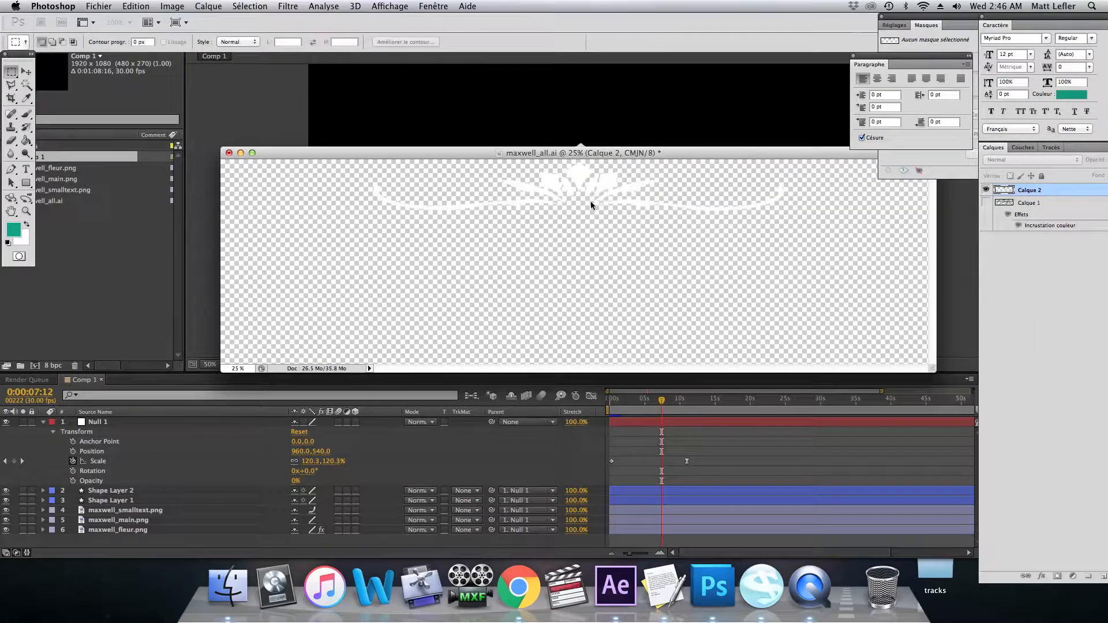
- Export the fleur for the web as a transparent PNG-24 named maxwell_fluer.png in maxwell_pieces, replacing the existing file
left_click(110, 6)
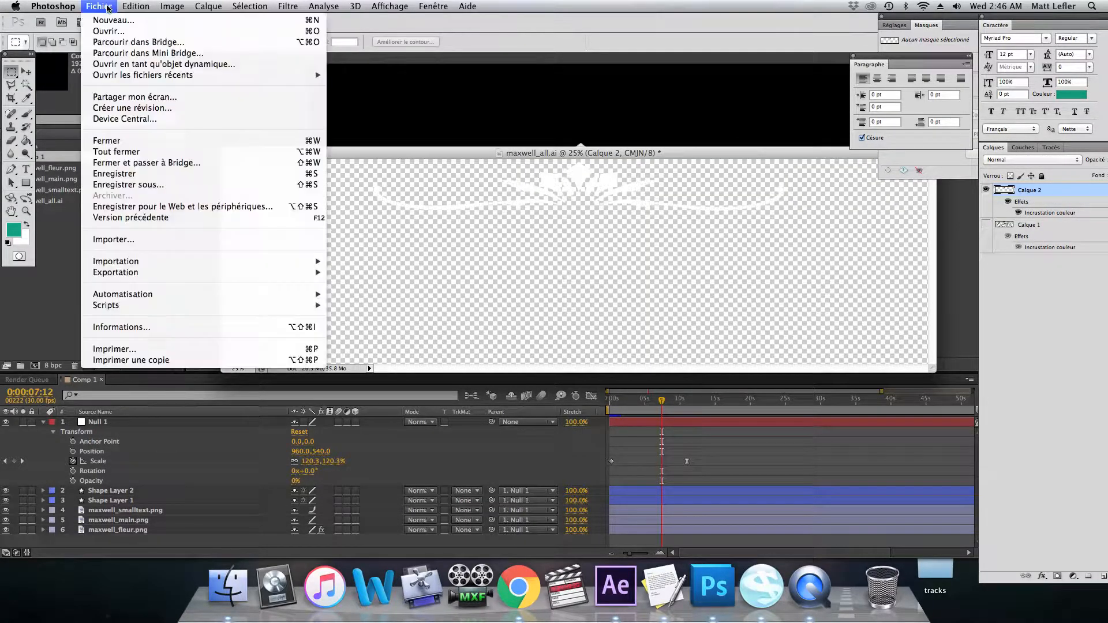
left_click(282, 208)
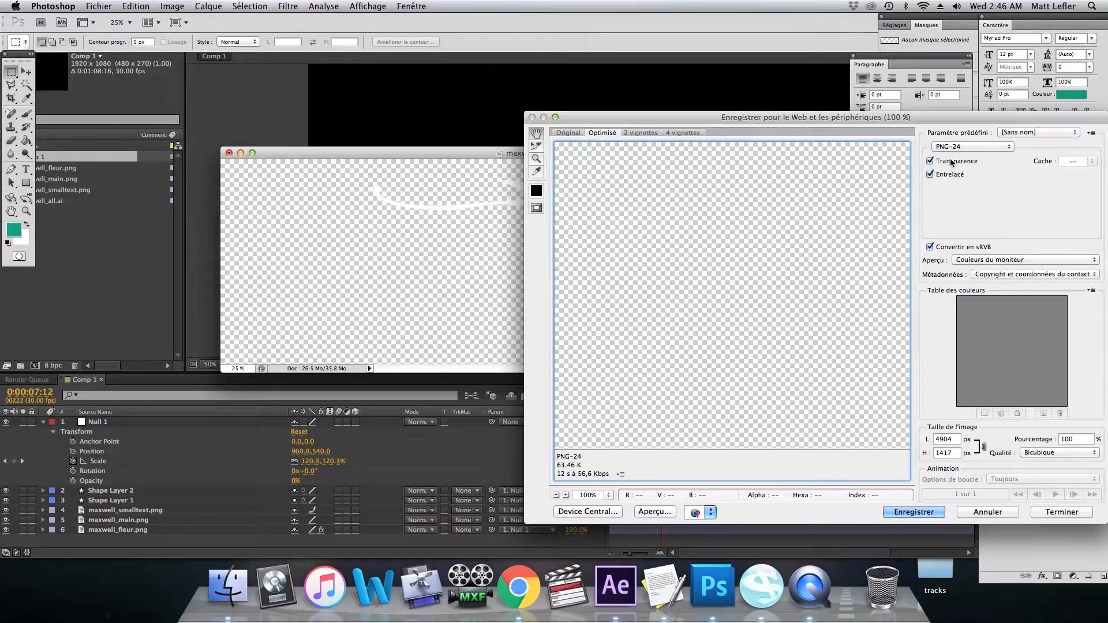
left_click(914, 512)
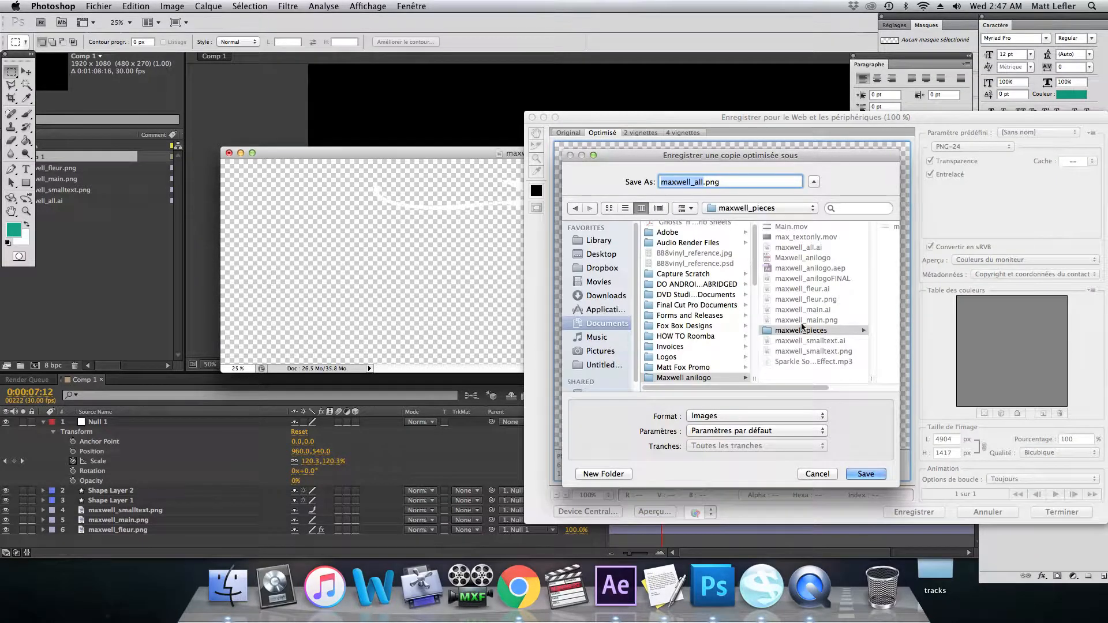
type("maxwell_fluer")
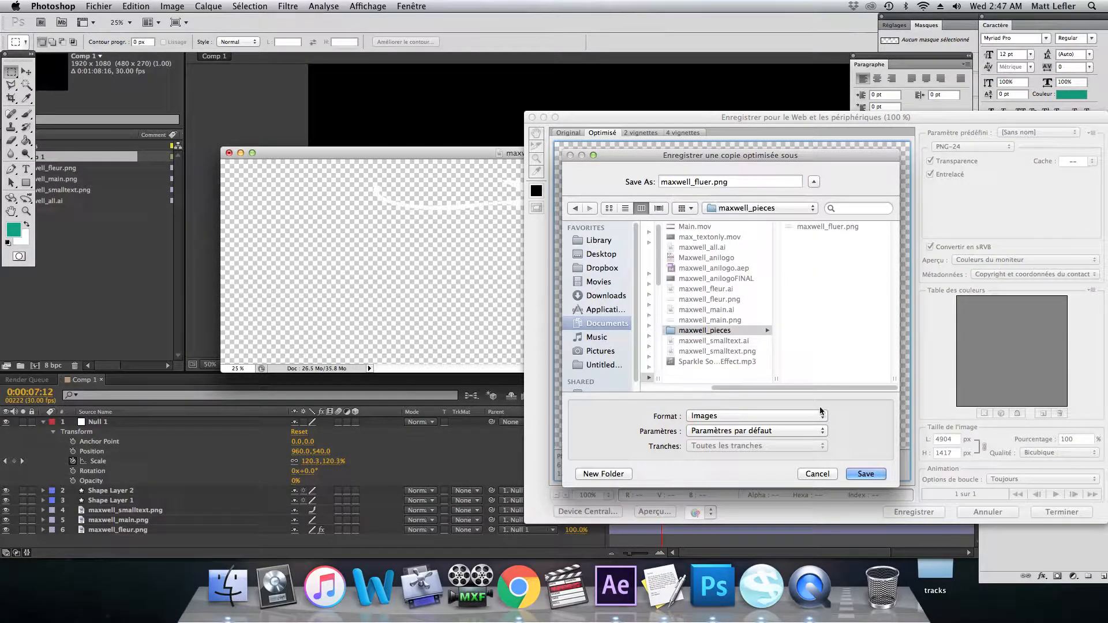
left_click(866, 474)
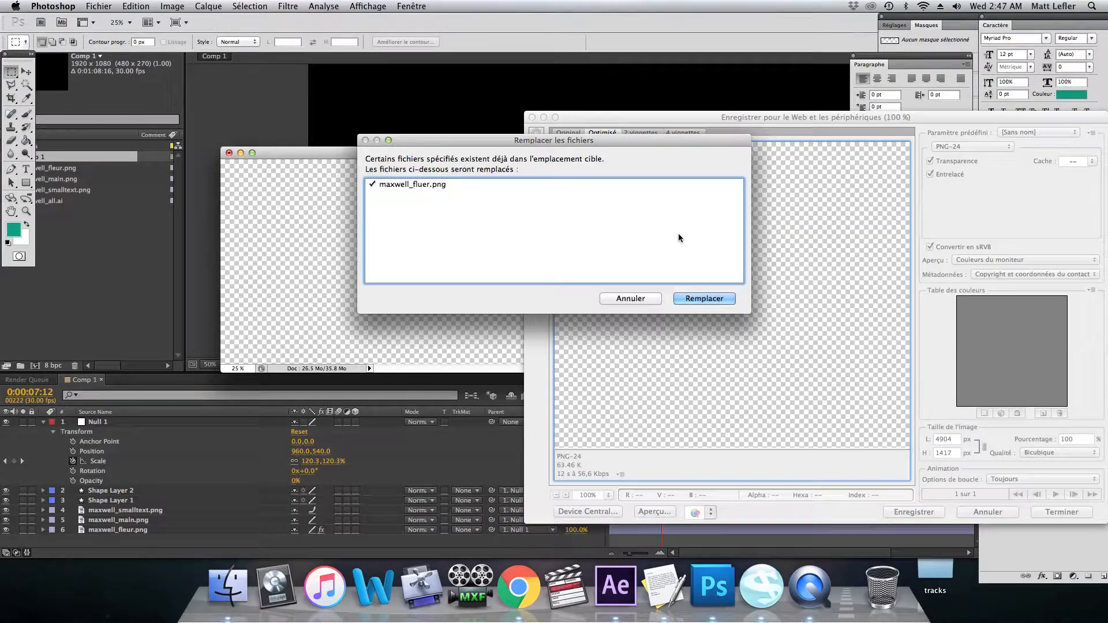
left_click(703, 299)
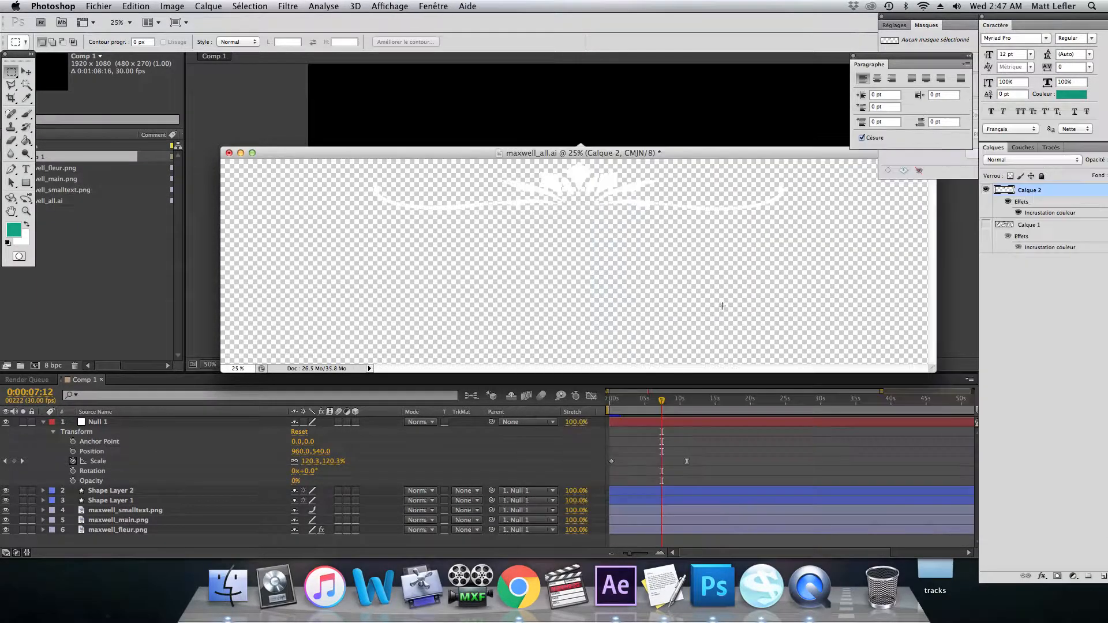
- Show only Calque 1, crop the image to one of the logo's horizontal lines, and export it as maxwell_line.png
left_click(986, 224)
left_click(986, 190)
left_click_drag(88, 214, 87, 224)
left_click(172, 6)
left_click(222, 142)
key("alt+shift+super+s")
key("Return")
key("Return")
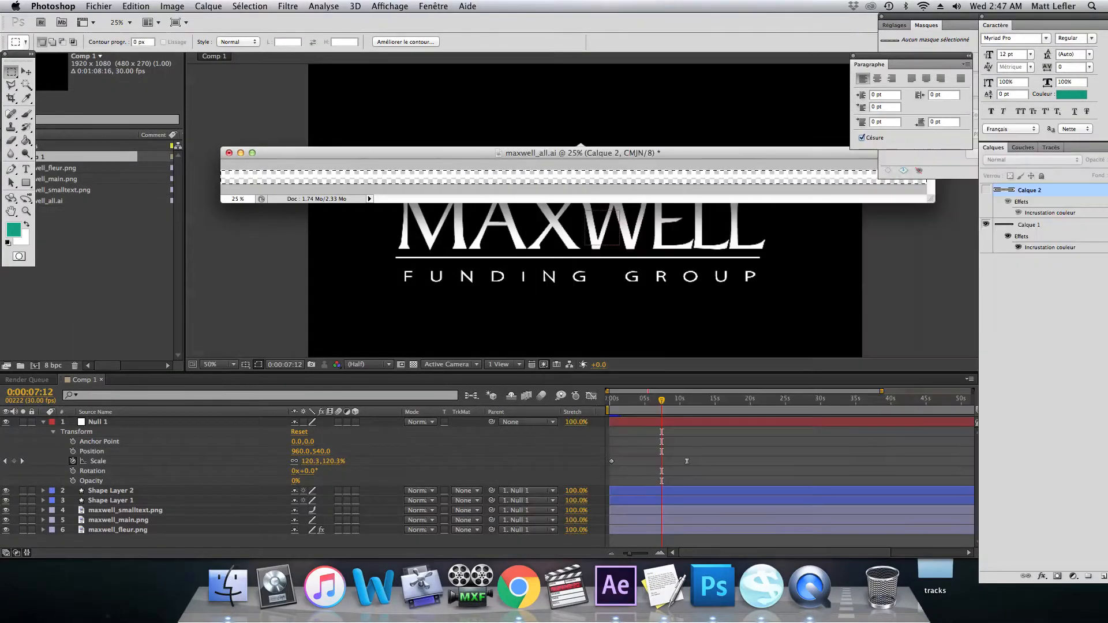
- Undo the line crop, then export the image cropped to the MAXWELL lettering as maxwell_title.png
key("super+z")
key("alt+shift+super+s")
key("Return")
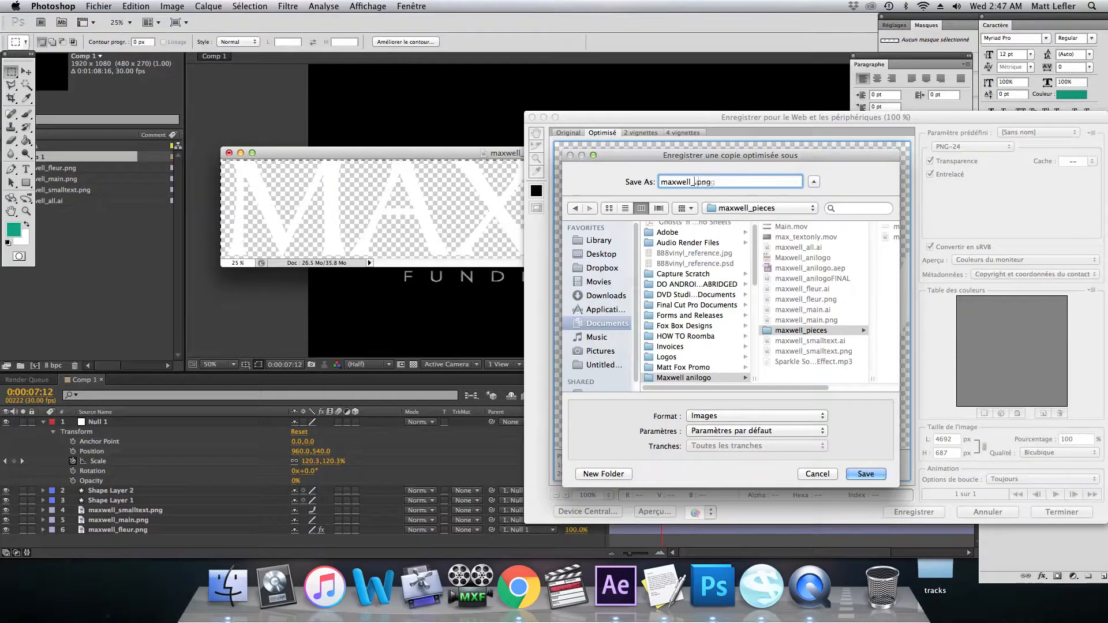
key("Return")
- Crop the image to the FUNDING GROUP lettering and export it as maxwell_subtitle.png
left_click(172, 6)
left_click(222, 142)
key("alt+shift+super+s")
left_click(896, 512)
key("Return")
- Quit Photoshop and switch to After Effects
right_click(713, 586)
left_click(652, 545)
left_click(483, 226)
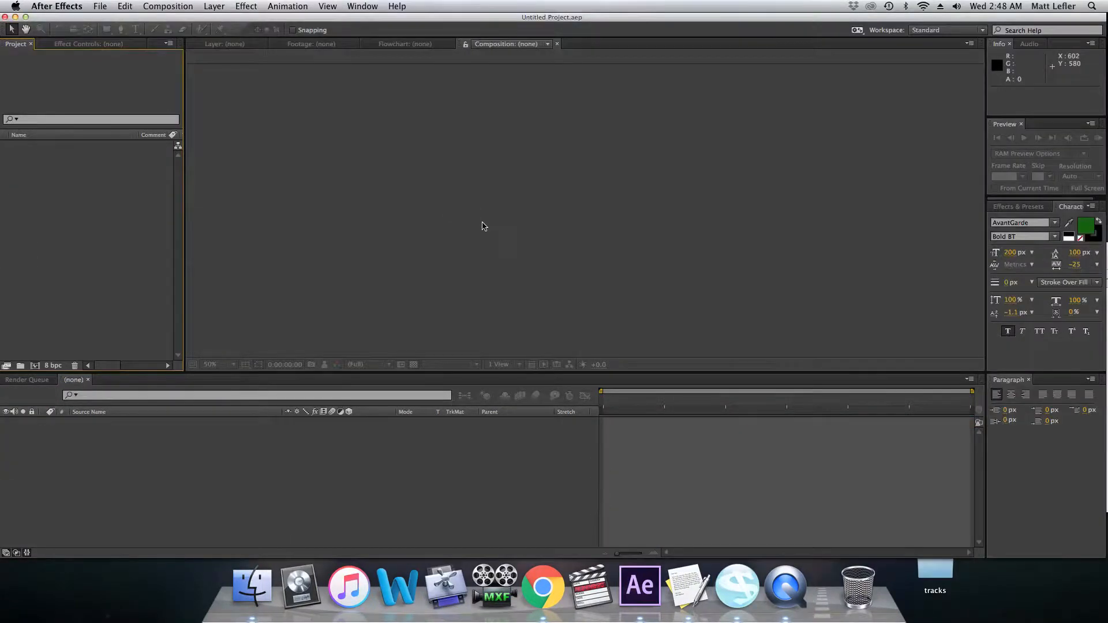
- Create a composition named Comp 1 at 1920 × 1080 px, 30 fps, duration 0:01:08:16, with a black background
left_click(168, 6)
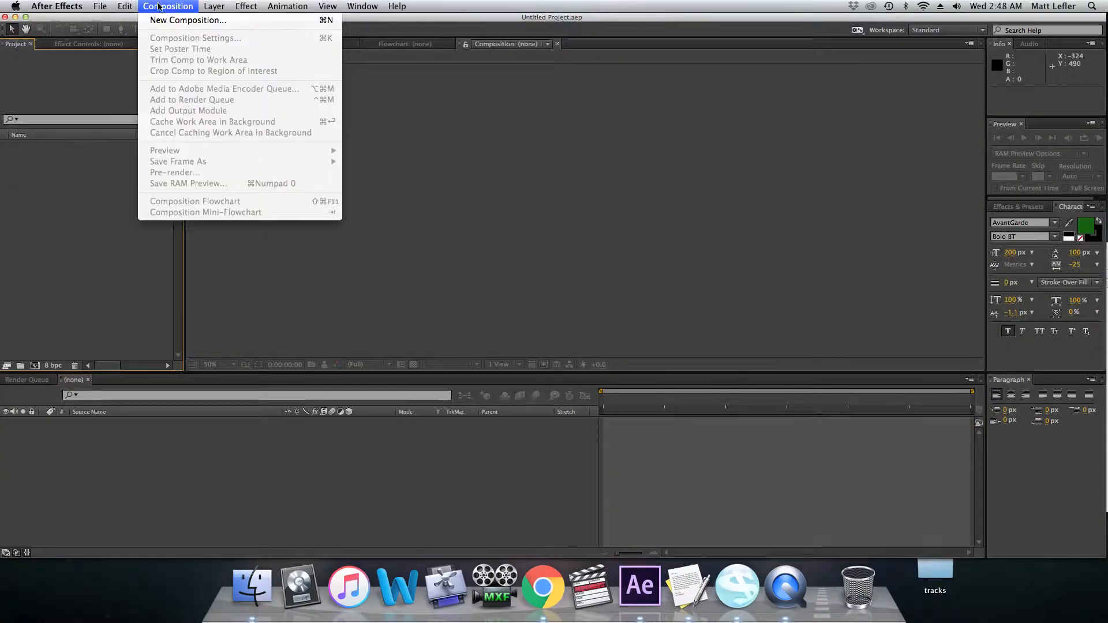
left_click(173, 21)
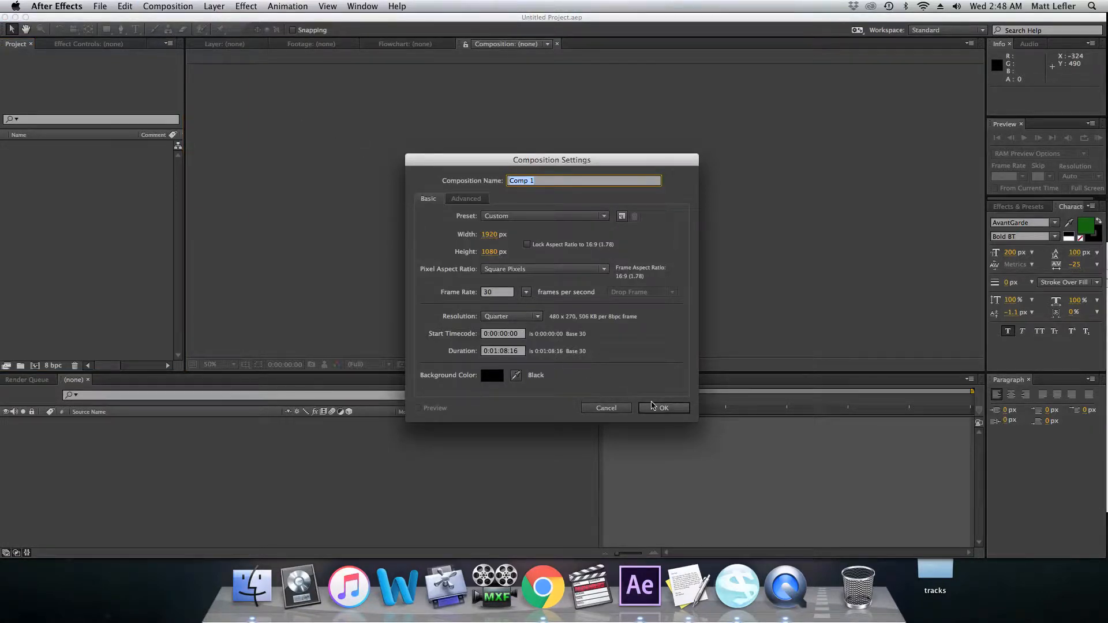
left_click(662, 407)
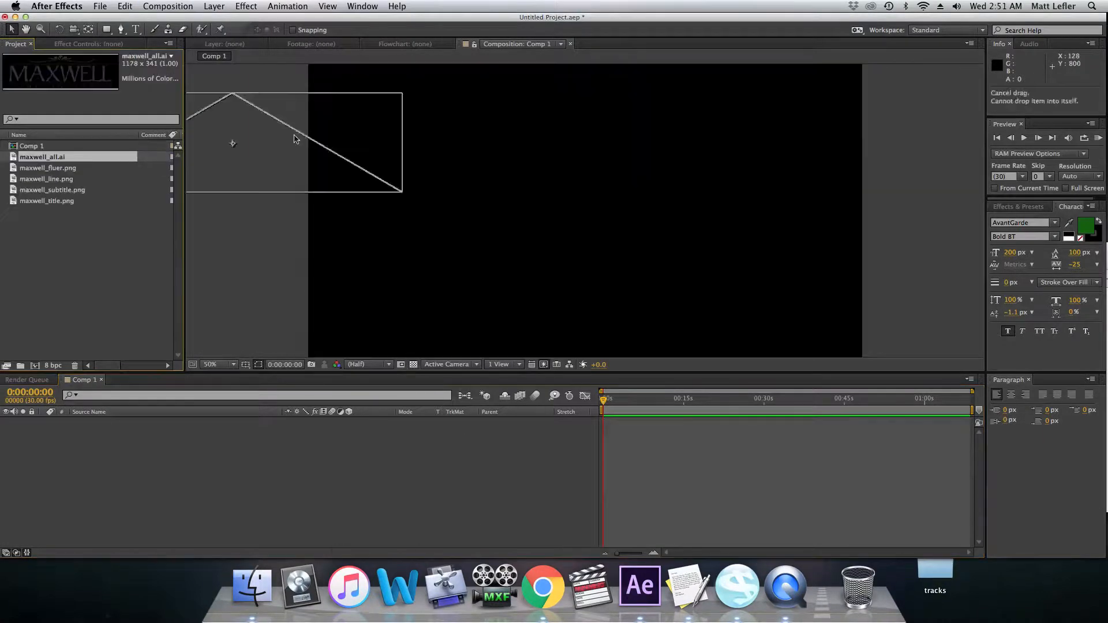
- Place maxwell_all.ai in the middle of the composition and enlarge it as a layout reference
left_click_drag(292, 138, 559, 186)
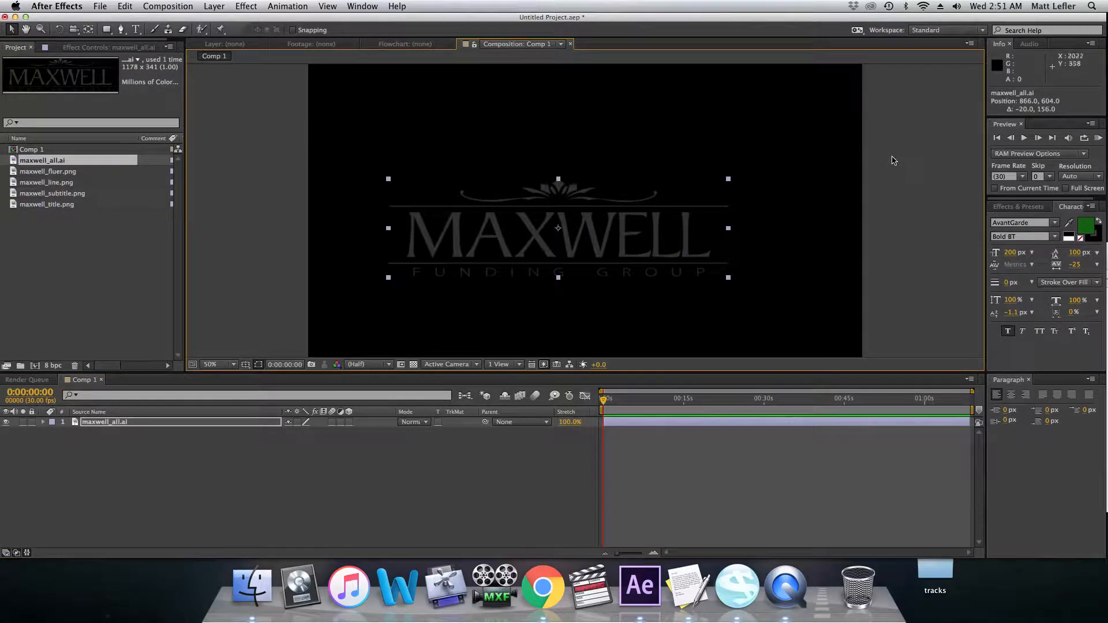
mouse_move(728, 179)
left_mouse_down()
mouse_move(806, 149)
mouse_move(723, 189)
left_mouse_up()
- Add maxwell_fluer.png to the composition, scale it down, and align it with the reference logo's ornament
left_click_drag(49, 172, 573, 206)
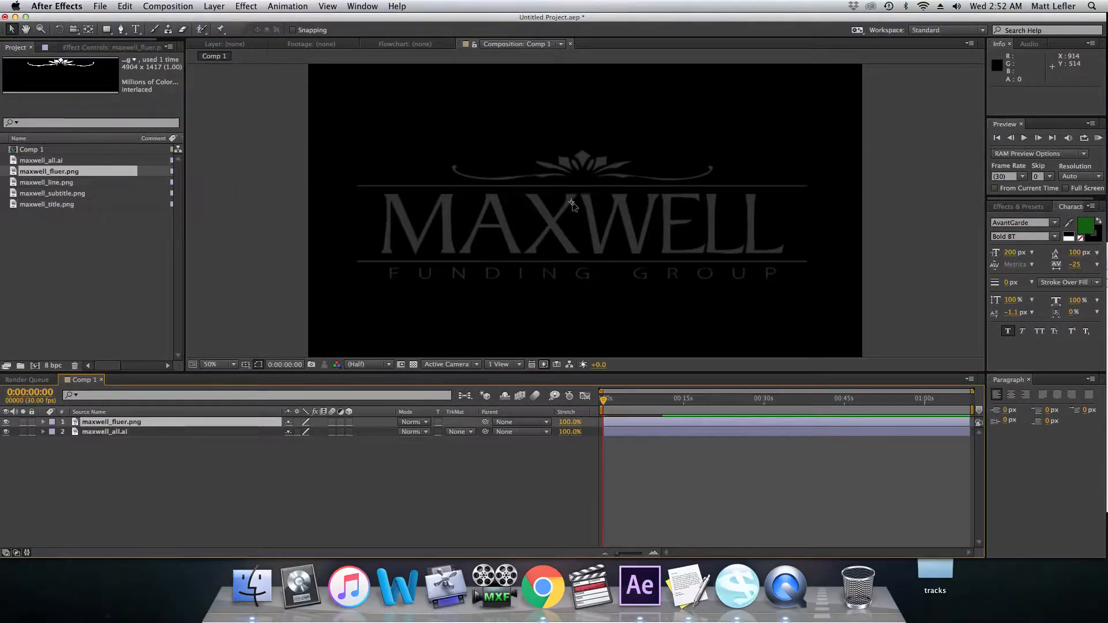
key("comma")
key("comma")
key("period")
key("period")
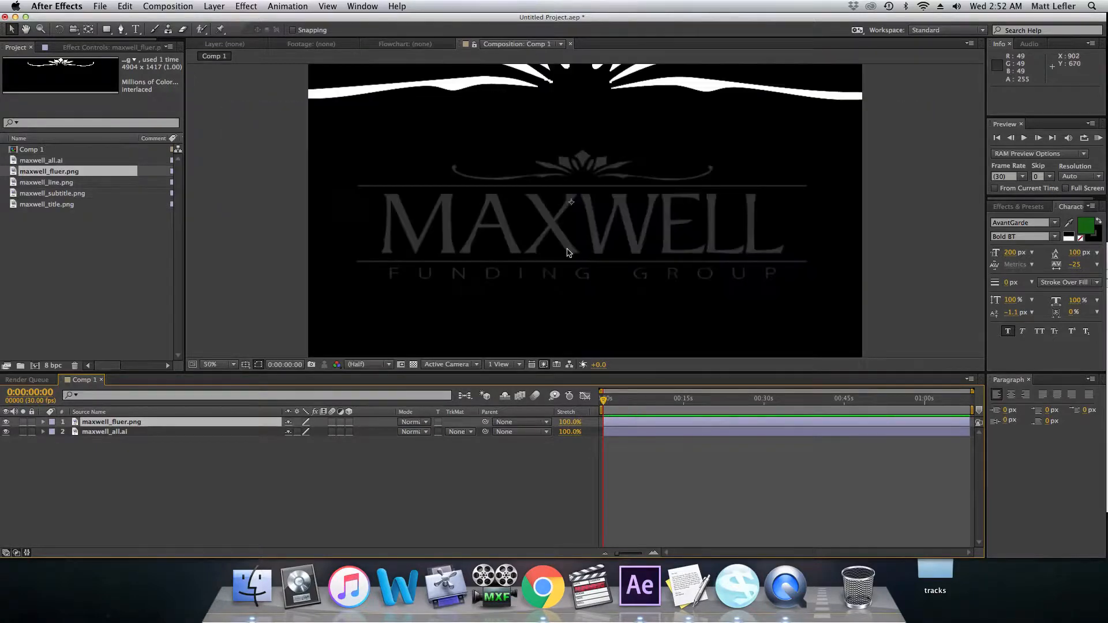
left_click(42, 422)
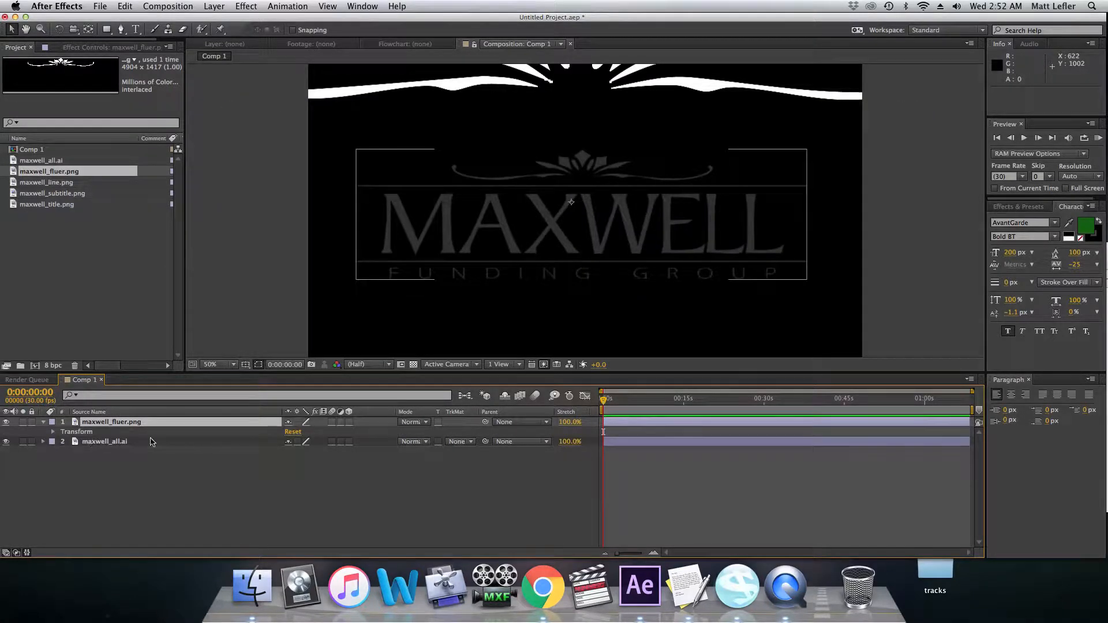
left_click(58, 434)
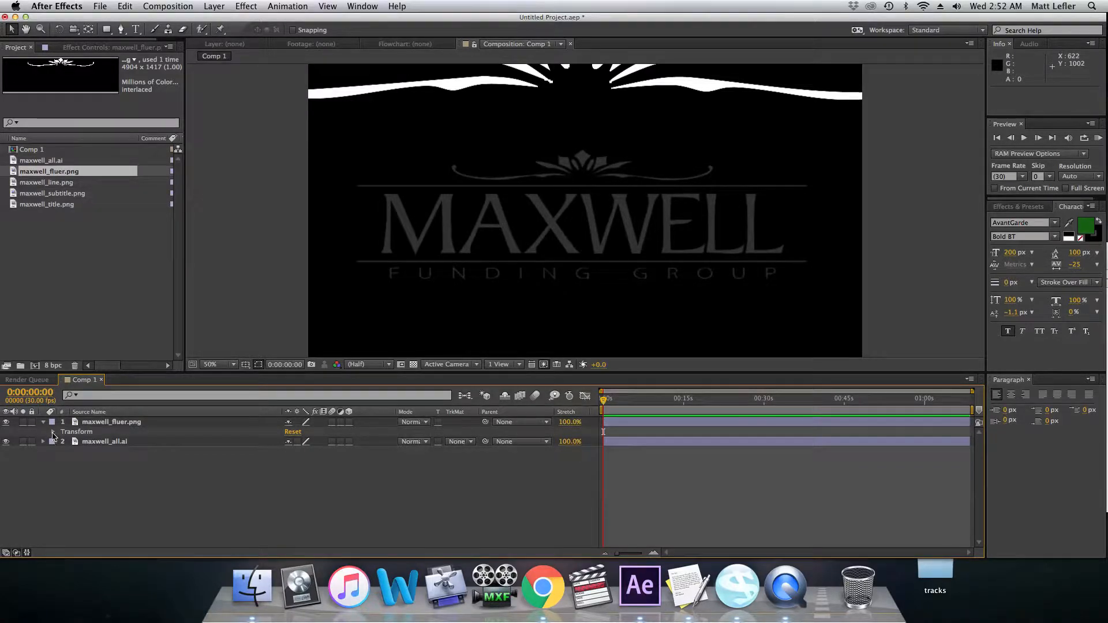
left_click(53, 432)
left_click_drag(301, 461, 263, 461)
left_click_drag(574, 154, 582, 166)
mouse_move(314, 462)
left_mouse_down()
mouse_move(302, 473)
mouse_move(315, 473)
left_mouse_up()
- Add maxwell_line.png, scale it to 32%, and align it with the reference logo's upper line
left_click_drag(46, 182, 624, 216)
left_click(43, 432)
left_click(43, 422)
left_click(53, 431)
left_click_drag(301, 461, 262, 461)
left_click(438, 224)
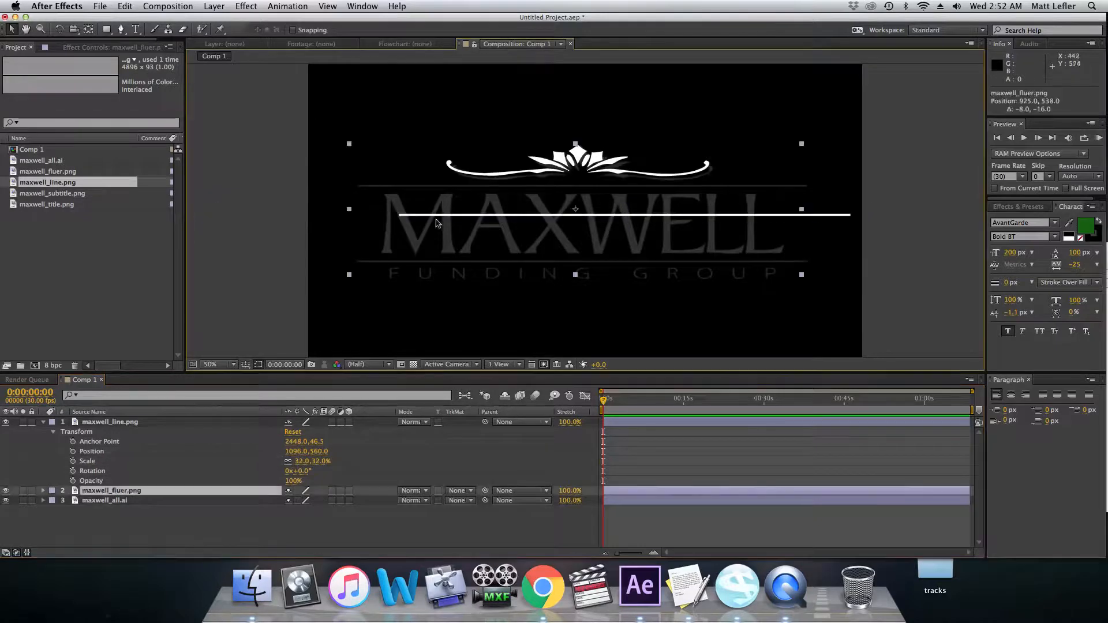
left_click(132, 421)
left_click(503, 255)
left_click(133, 421)
left_click_drag(817, 217, 801, 263)
- Duplicate the maxwell_line.png layer and move the copy down onto the reference logo's lower line
left_click(124, 6)
left_click(139, 124)
key("Down")
key("Down")
key("Down")
key("Down")
key("Down")
key("Down")
key("Down")
key("Down")
key("Down")
key("Down")
key("Down")
key("Down")
key("Down")
key("Down")
key("Down")
key("Down")
- Add maxwell_title.png, scale it to 32%, and align it with the reference MAXWELL lettering
left_click_drag(47, 205, 480, 227)
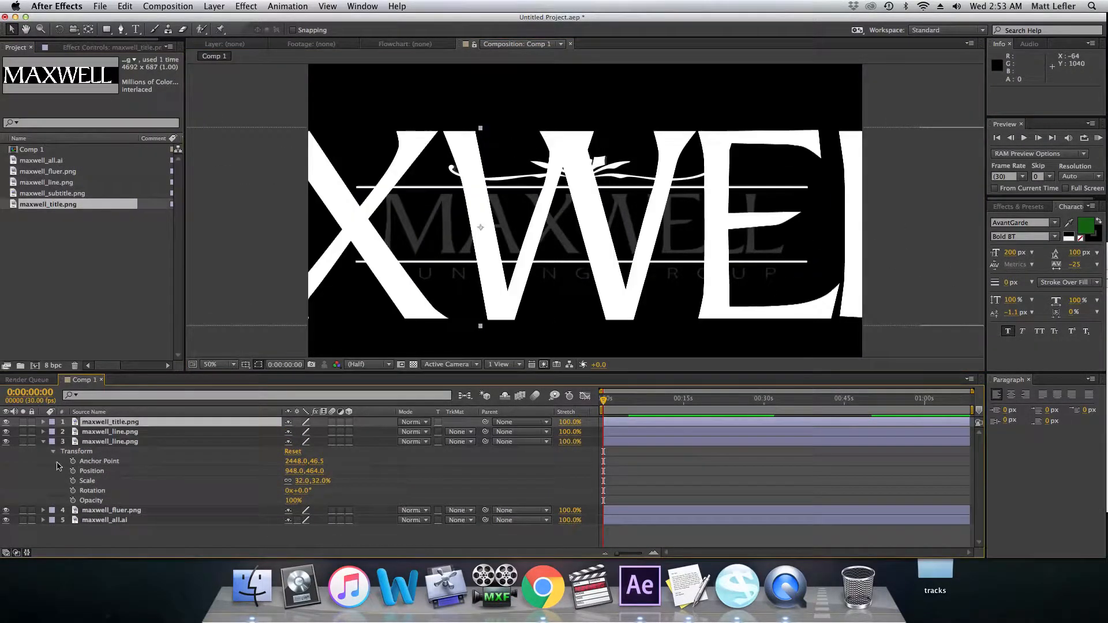
left_click(43, 442)
left_click(42, 422)
left_click(53, 432)
left_click_drag(301, 461, 261, 461)
left_click_drag(439, 235, 543, 235)
mouse_move(291, 451)
left_mouse_down()
mouse_move(308, 461)
mouse_move(297, 452)
left_mouse_up()
- Add maxwell_subtitle.png, scale it to 31%, and align it with the reference FUNDING GROUP lettering
left_click_drag(52, 193, 429, 300)
left_click(43, 421)
left_click(53, 432)
left_click_drag(301, 461, 256, 461)
left_click_drag(363, 300, 515, 280)
left_click_drag(301, 461, 306, 461)
left_click_drag(433, 280, 426, 281)
left_click_drag(301, 461, 305, 461)
left_click_drag(403, 283, 422, 277)
left_click(303, 461)
type("28")
key("Return")
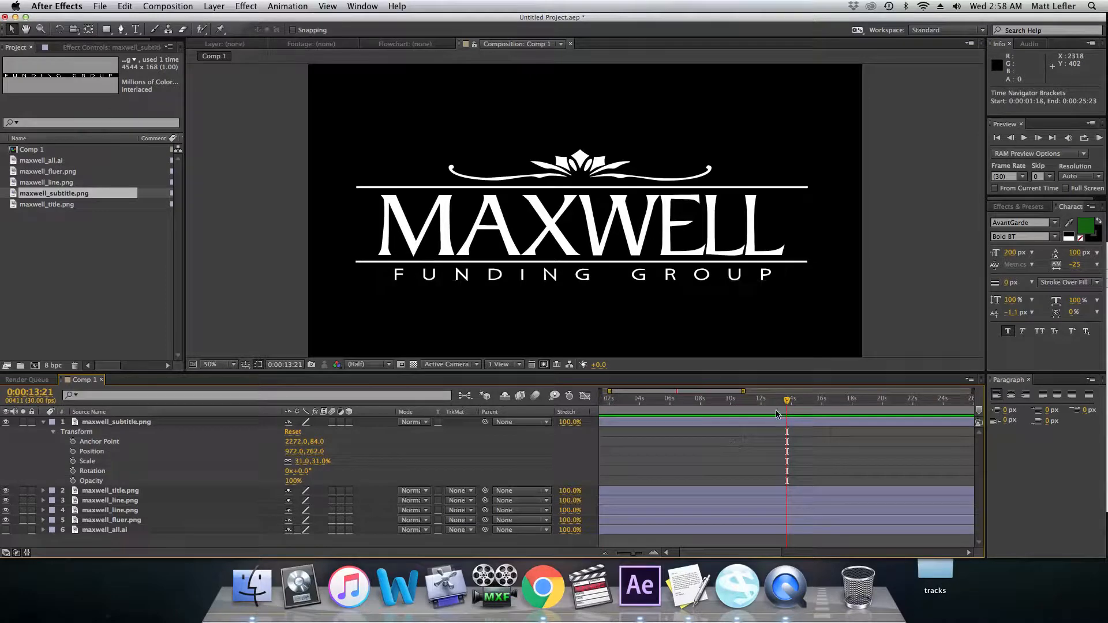
- Shorten the work area to about the first 12 seconds of the timeline
left_click_drag(776, 414, 759, 406)
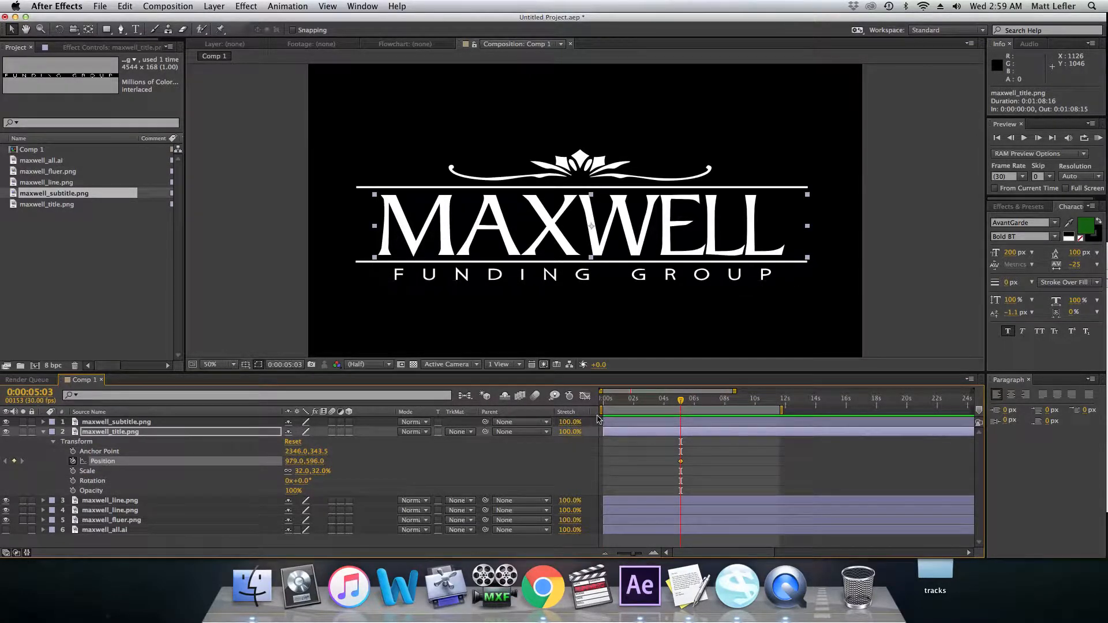
left_click_drag(292, 461, 300, 466)
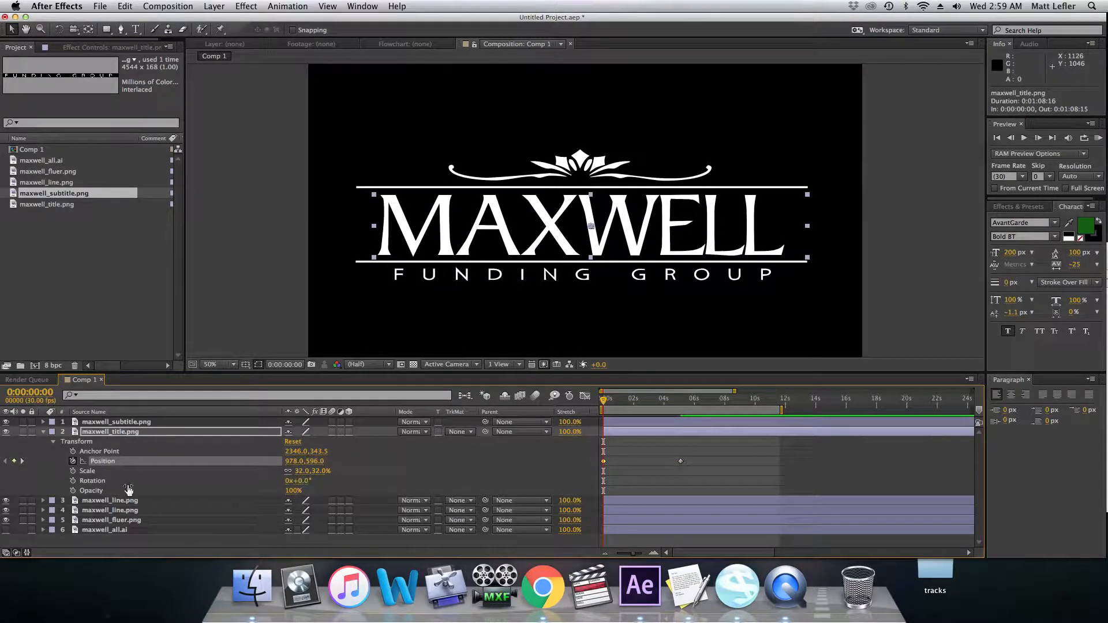
key("super+z")
key("super+z")
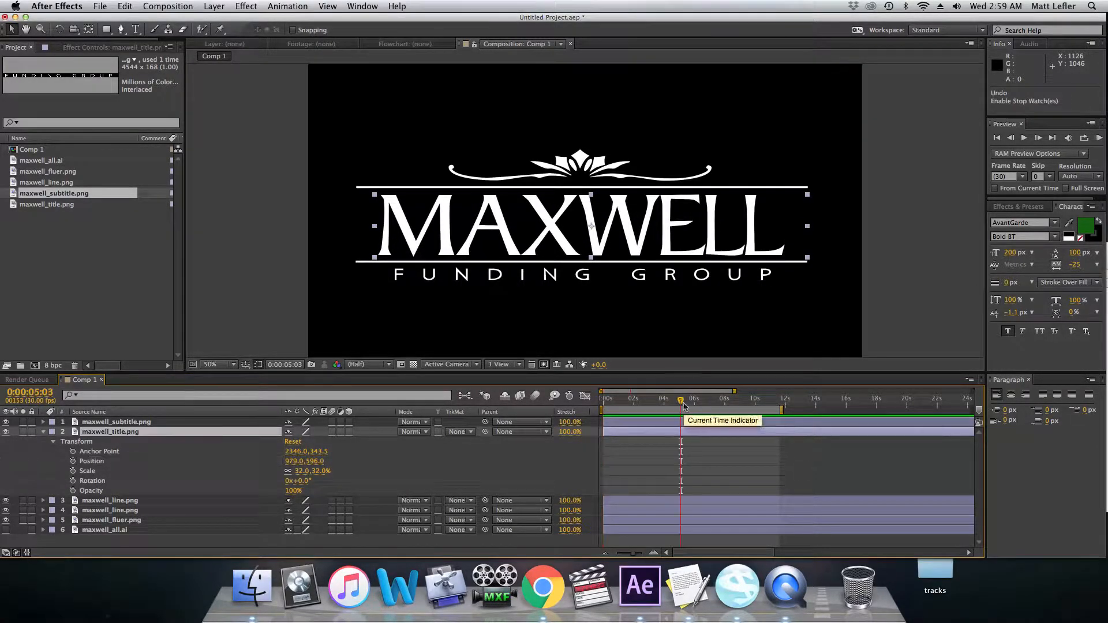
- Keyframe the maxwell_title.png layer's scale from 17% at the start of the composition to 32% at 0:00:05:03
left_click(73, 471)
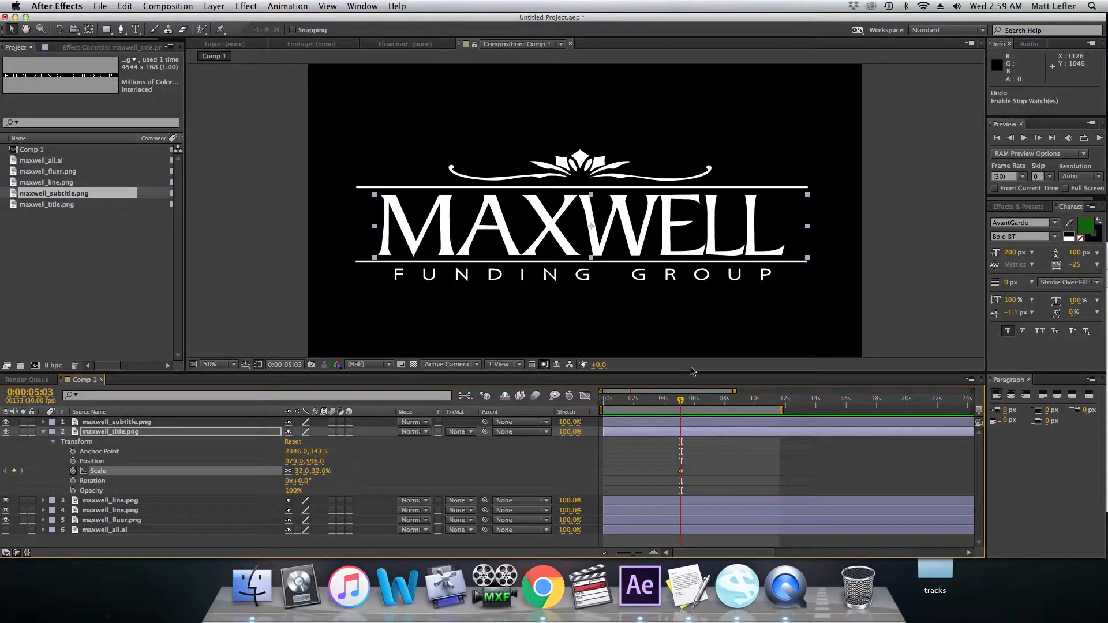
key("Home")
left_click_drag(305, 470, 297, 476)
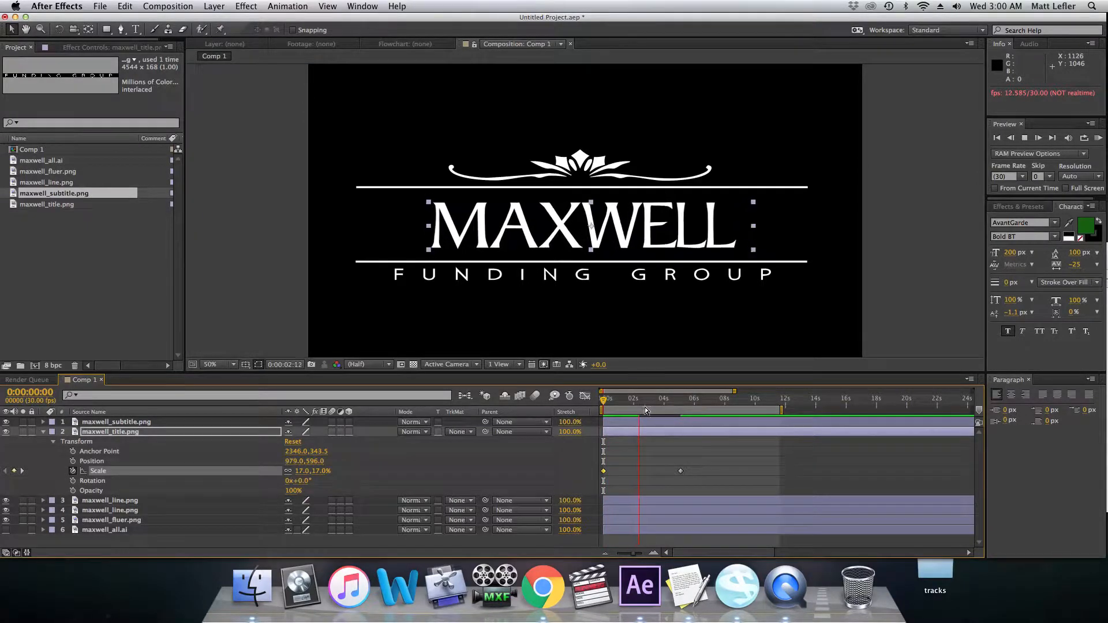
- Keyframe the title's opacity to fade in from about 1 second to 100% at 0:00:05:07, and check the fade midway
left_click(682, 400)
left_click(73, 491)
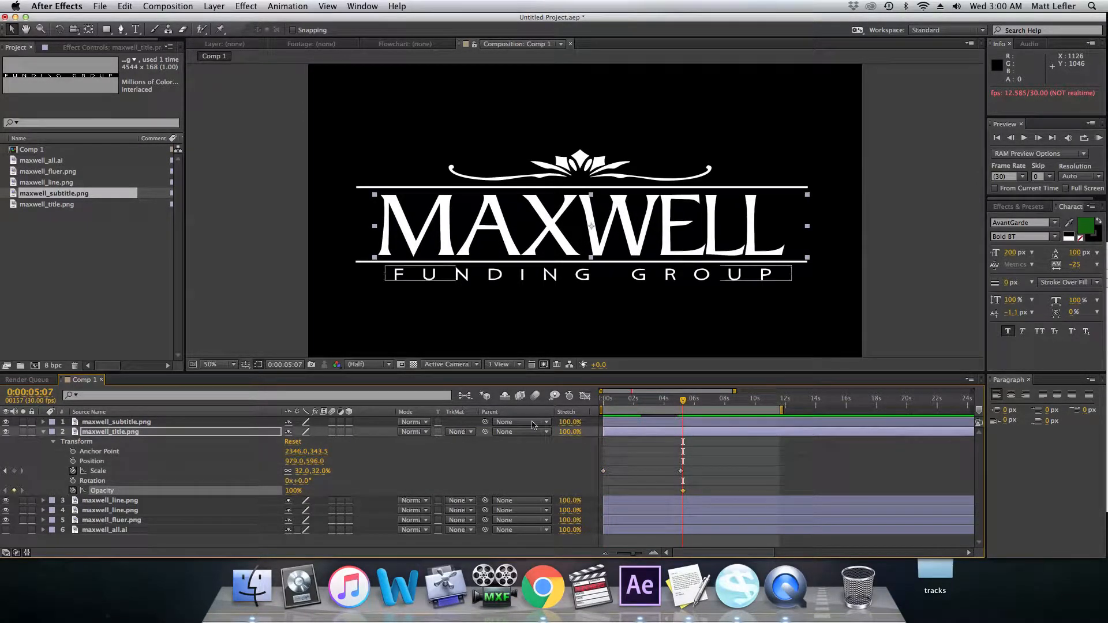
left_click(619, 404)
left_click_drag(291, 490, 268, 534)
left_click(648, 404)
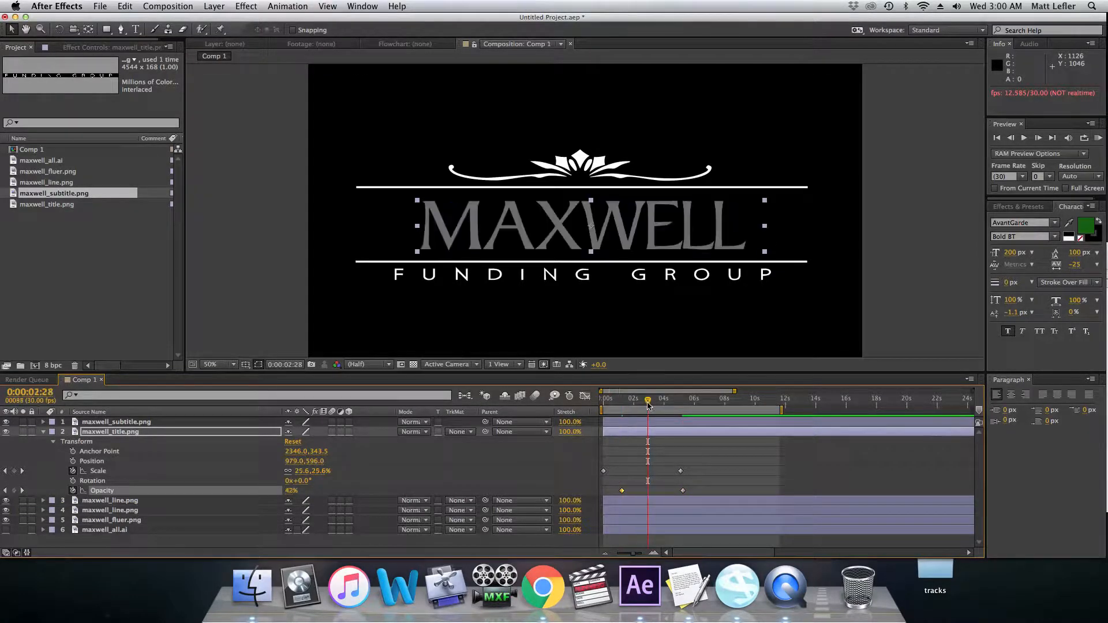
- Add a higher opacity keyframe to the title at 0:00:02:28 and preview the animation from the start
left_click_drag(294, 492, 332, 490)
left_click_drag(648, 401, 593, 403)
key("space")
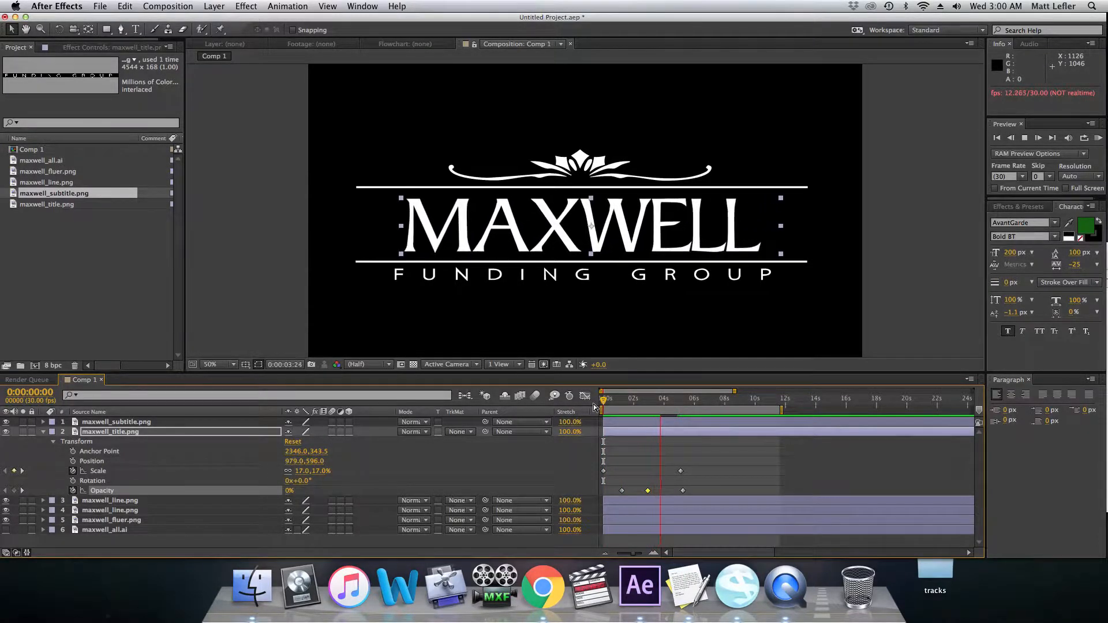
- Shift the title's opacity keyframes and its final scale keyframe earlier so the animation ends just before 4 seconds, and preview it
key("space")
left_click_drag(622, 491, 662, 471)
key("super+z")
key("KP_0")
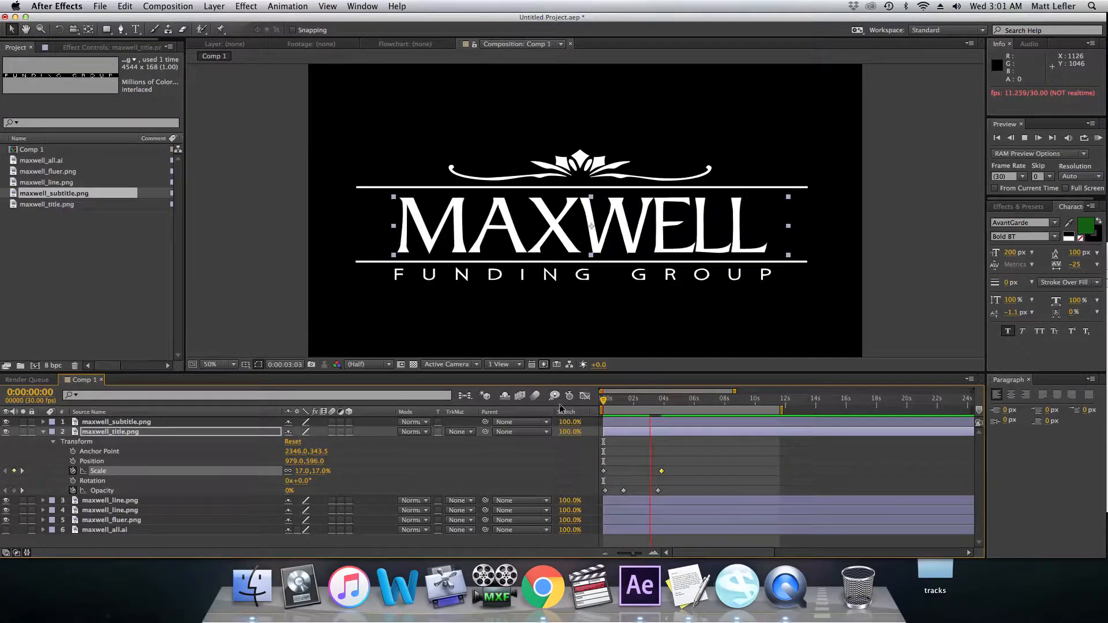
left_click(659, 490)
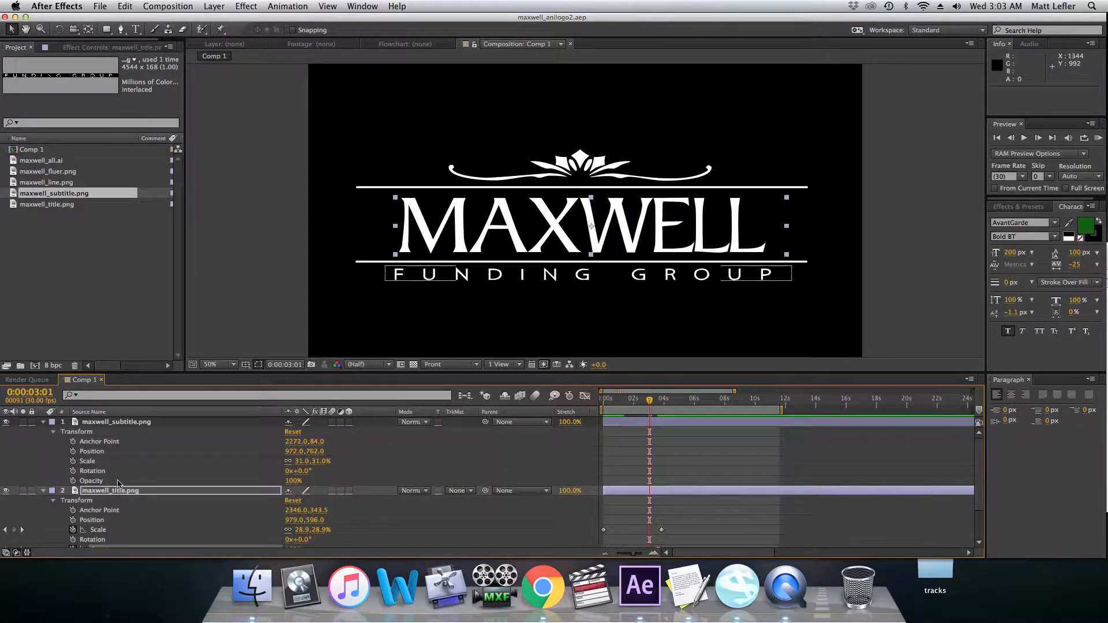
- Keyframe the maxwell_subtitle.png layer's opacity to fade in from 0% at 0:00:04:10 to 100% at 0:00:05:14
left_click(72, 481)
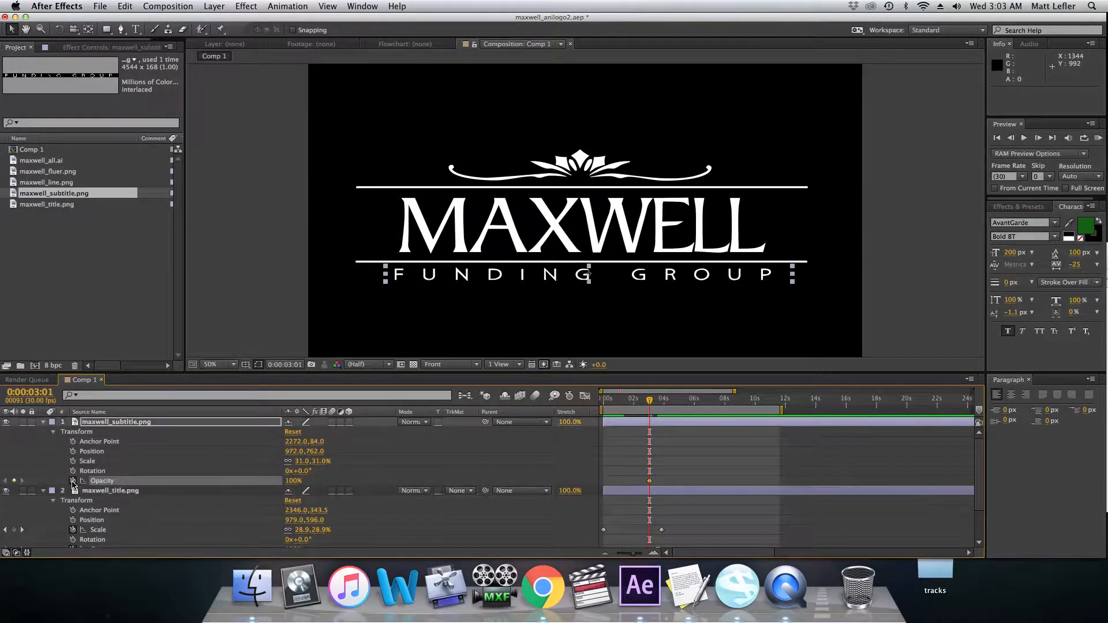
left_click_drag(293, 480, 247, 536)
key("space")
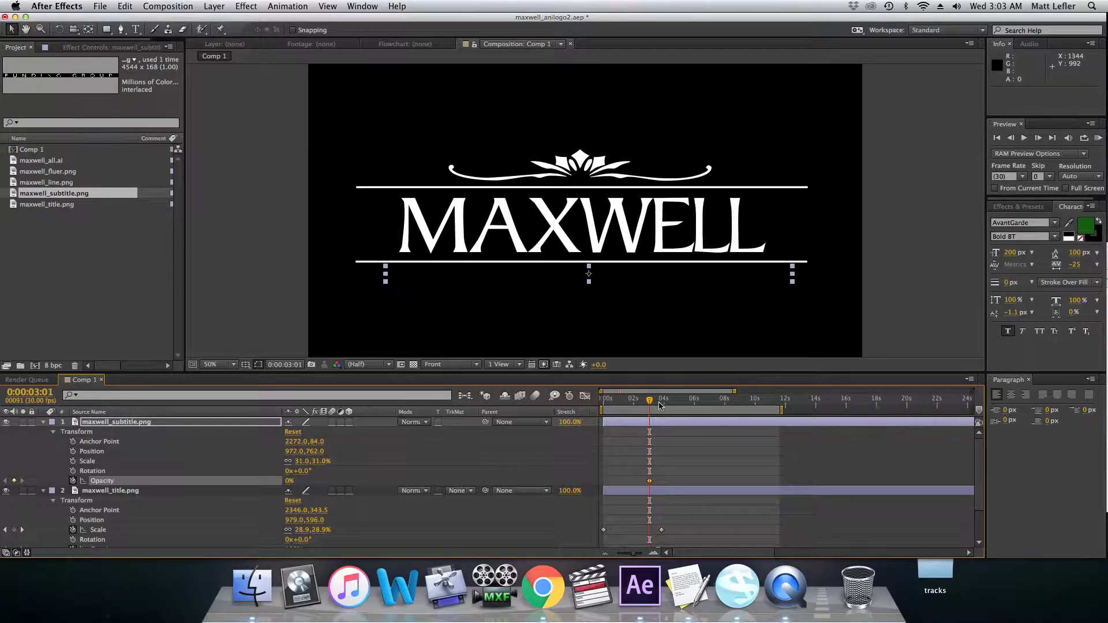
left_click_drag(287, 481, 730, 485)
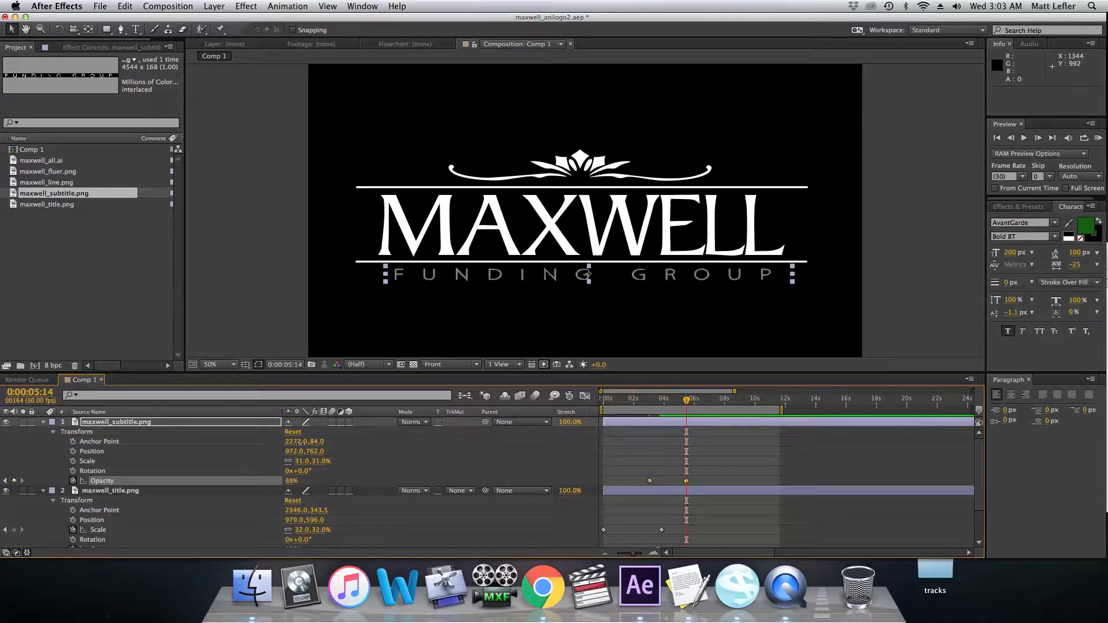
left_click_drag(650, 481, 669, 483)
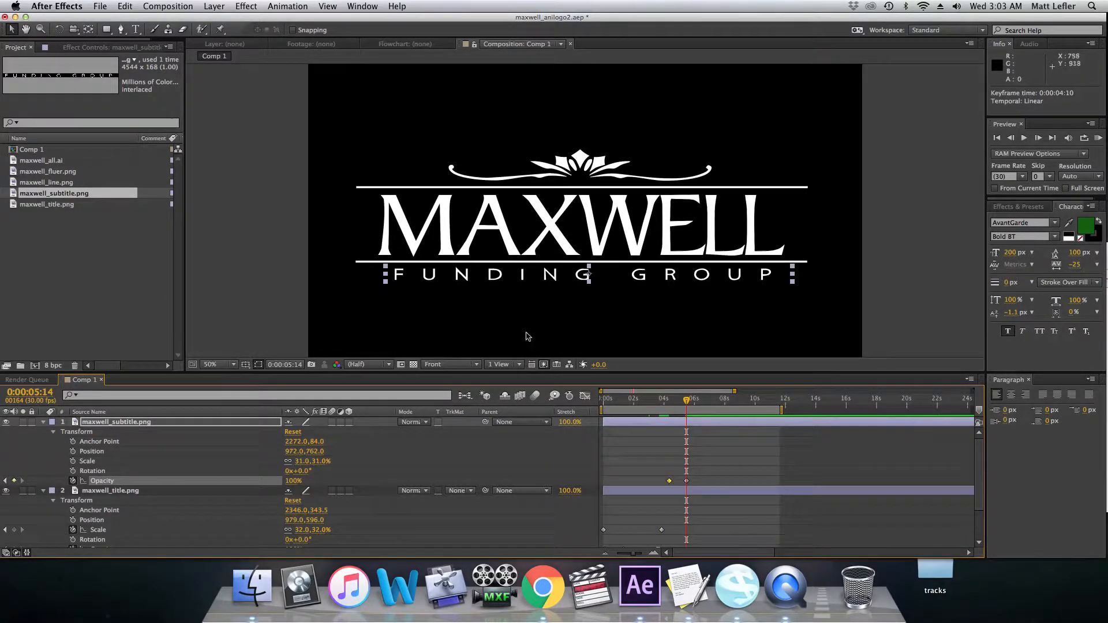
- Apply the Linear Wipe effect to maxwell_subtitle.png, remove the layer's opacity keyframes, and expand the wipe's properties
left_click(245, 5)
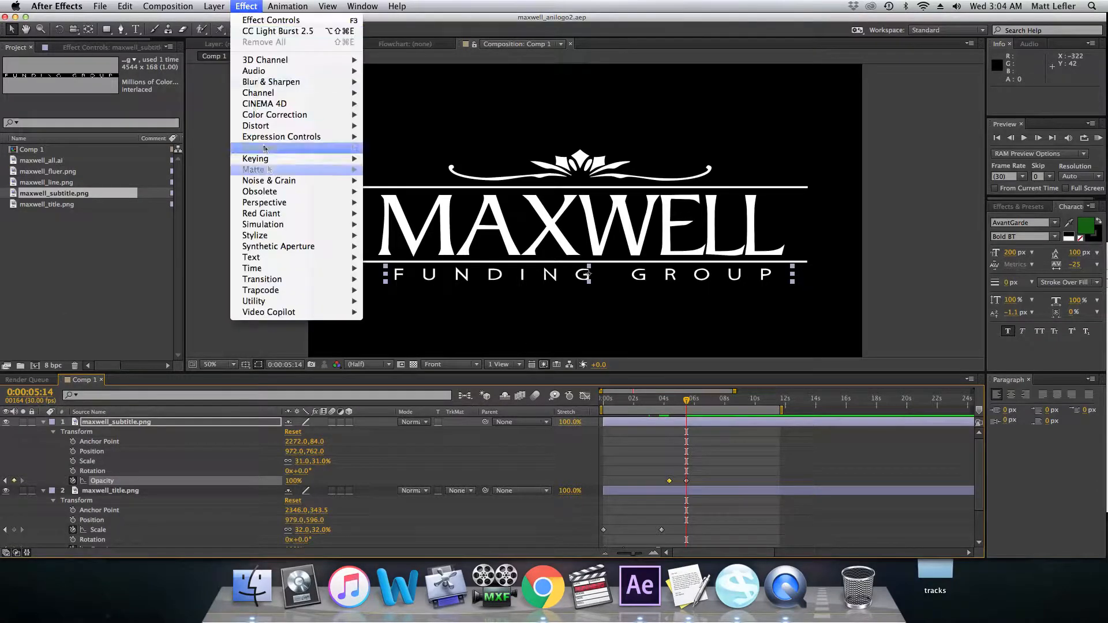
mouse_move(282, 279)
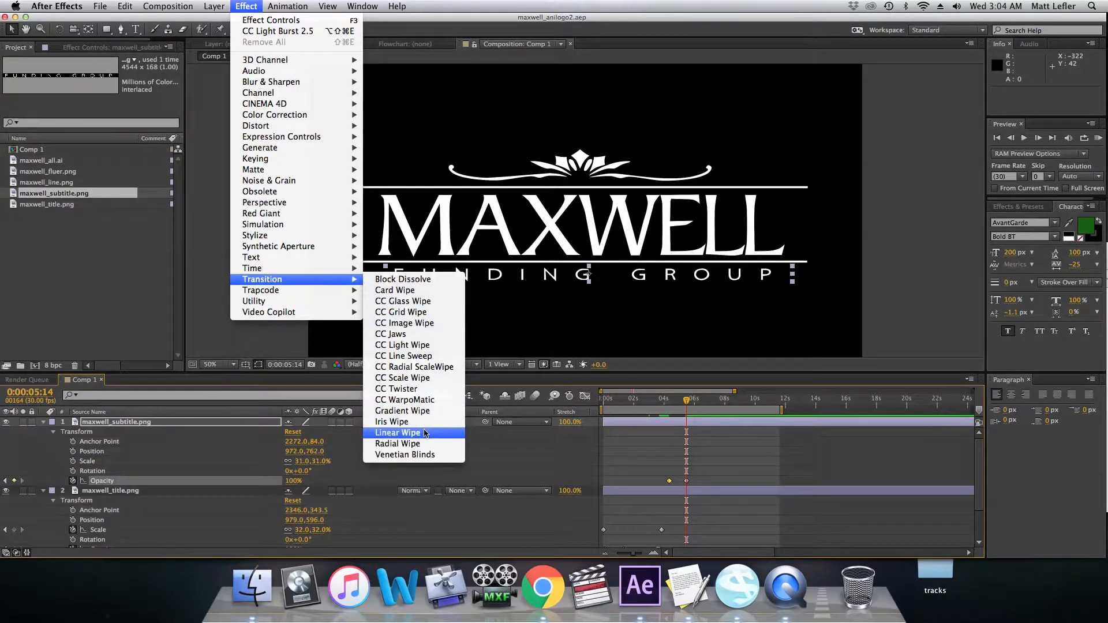
left_click(404, 432)
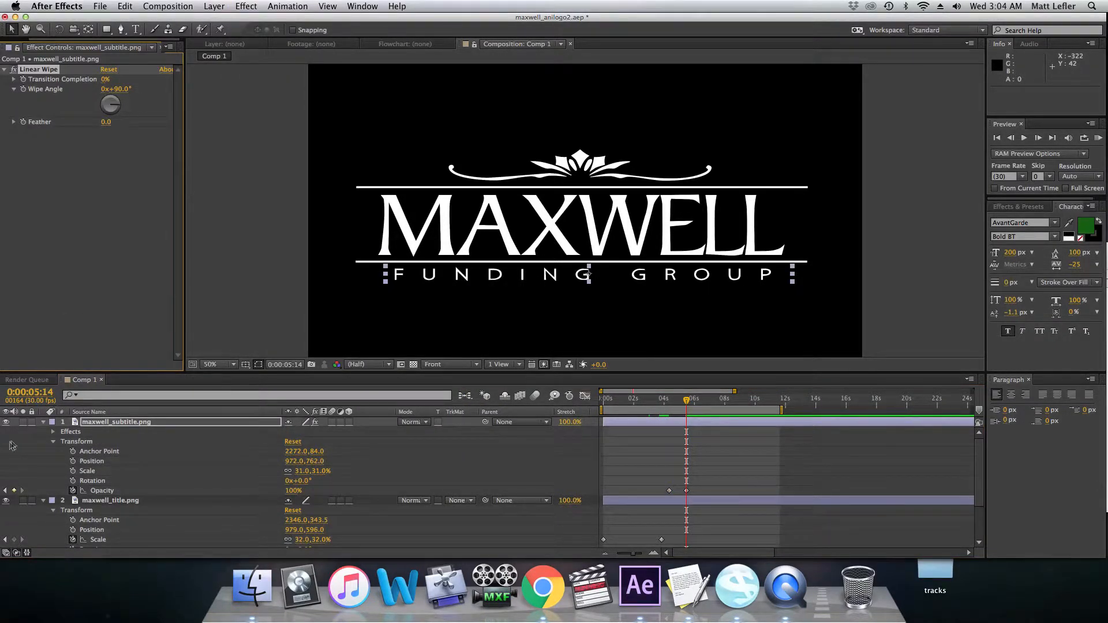
left_click(54, 432)
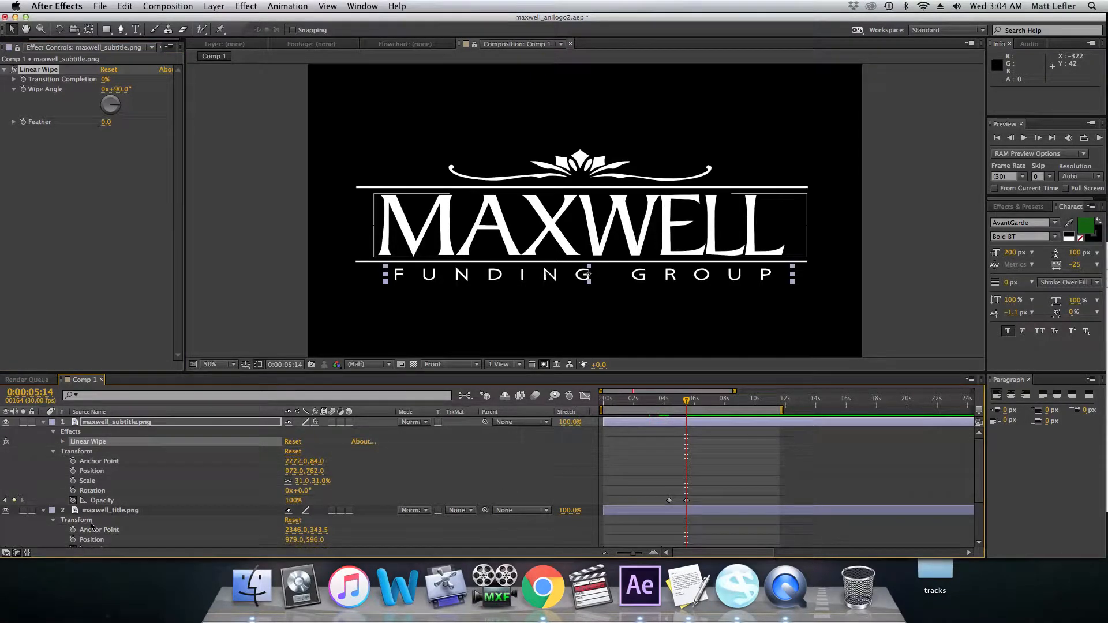
left_click(73, 500)
left_click(63, 441)
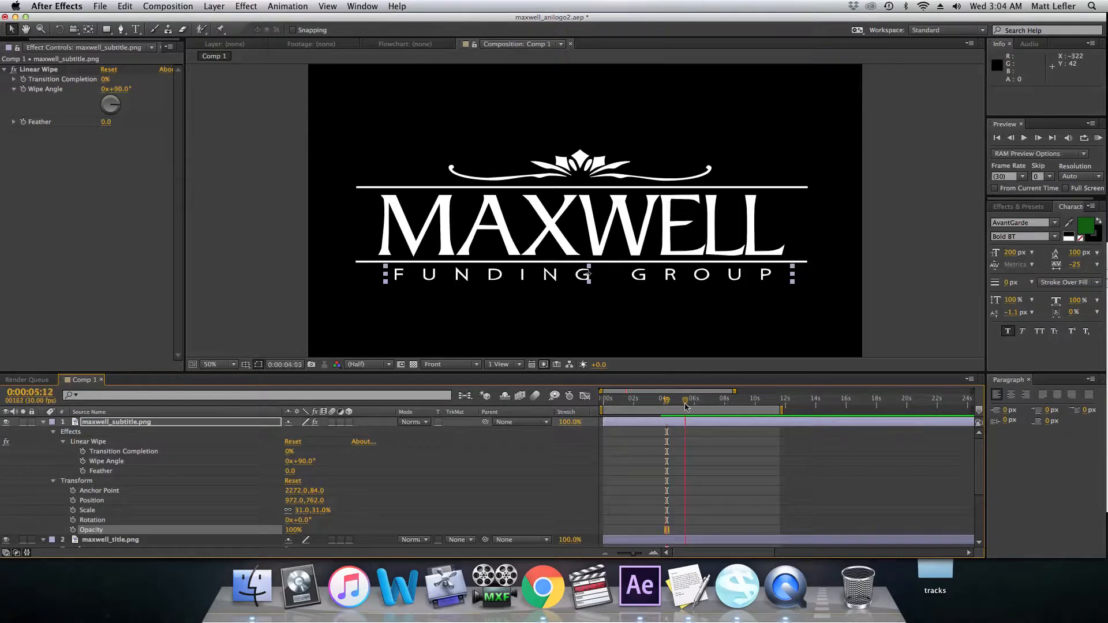
- Keyframe the subtitle's wipe completion from 97% at 0:00:04:03 to 0% at about 0:00:05:12, with the wipe angle at 270°
left_click(82, 451)
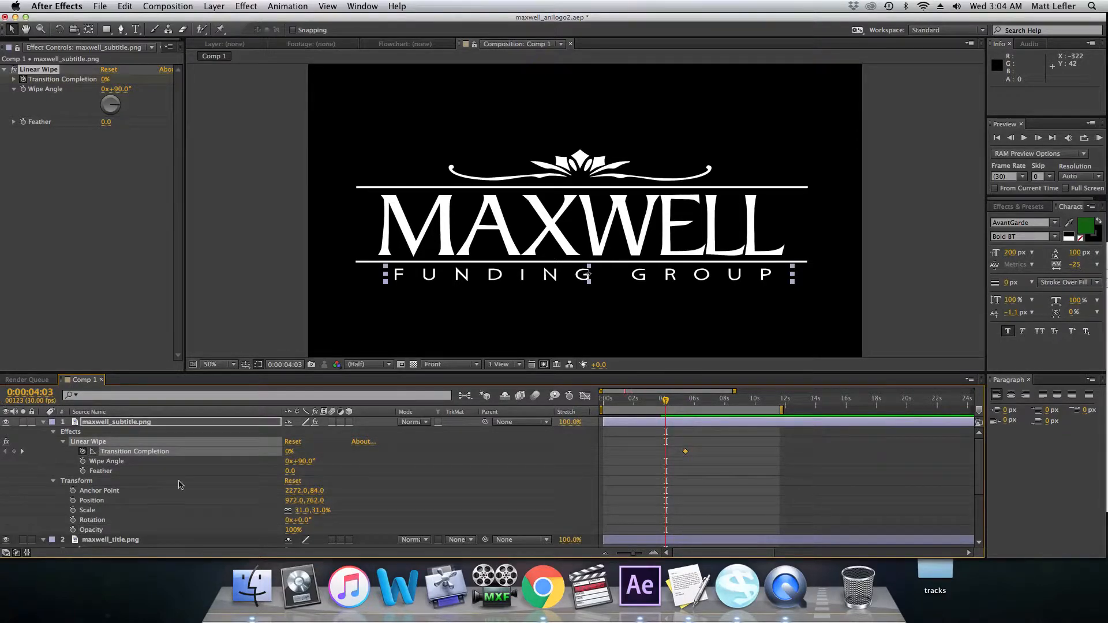
left_click_drag(287, 461, 265, 484)
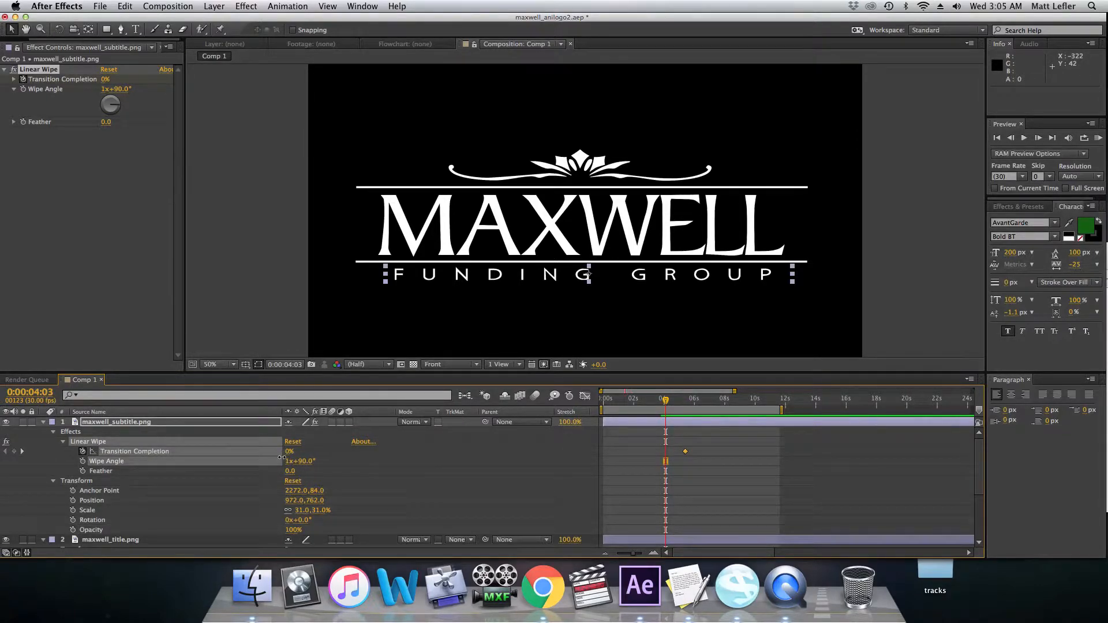
left_click_drag(288, 452, 349, 362)
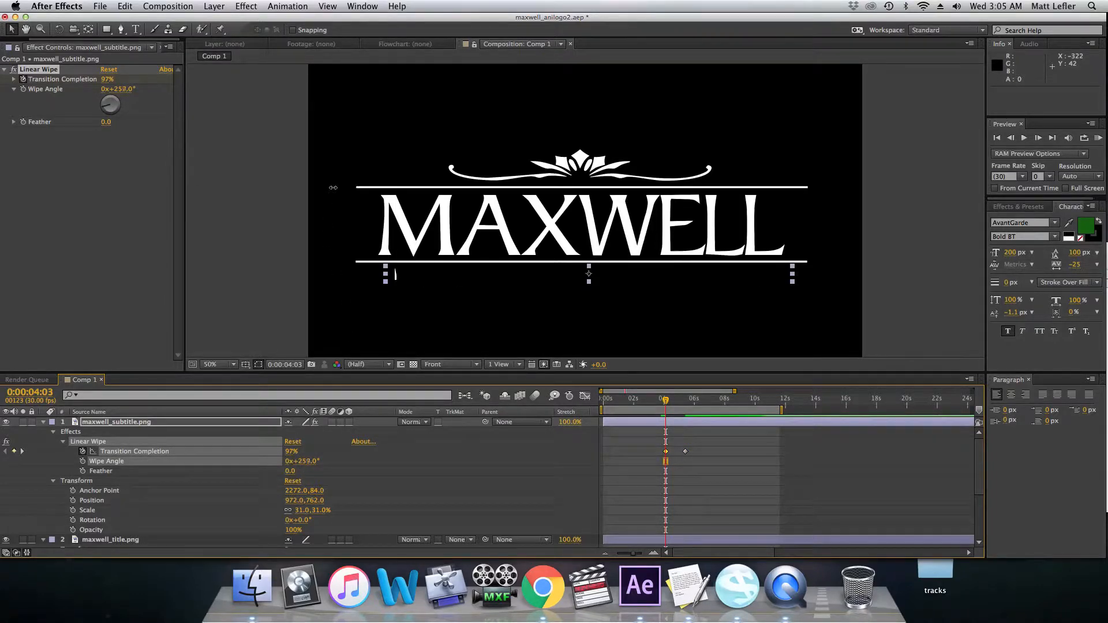
left_click_drag(315, 162, 316, 163)
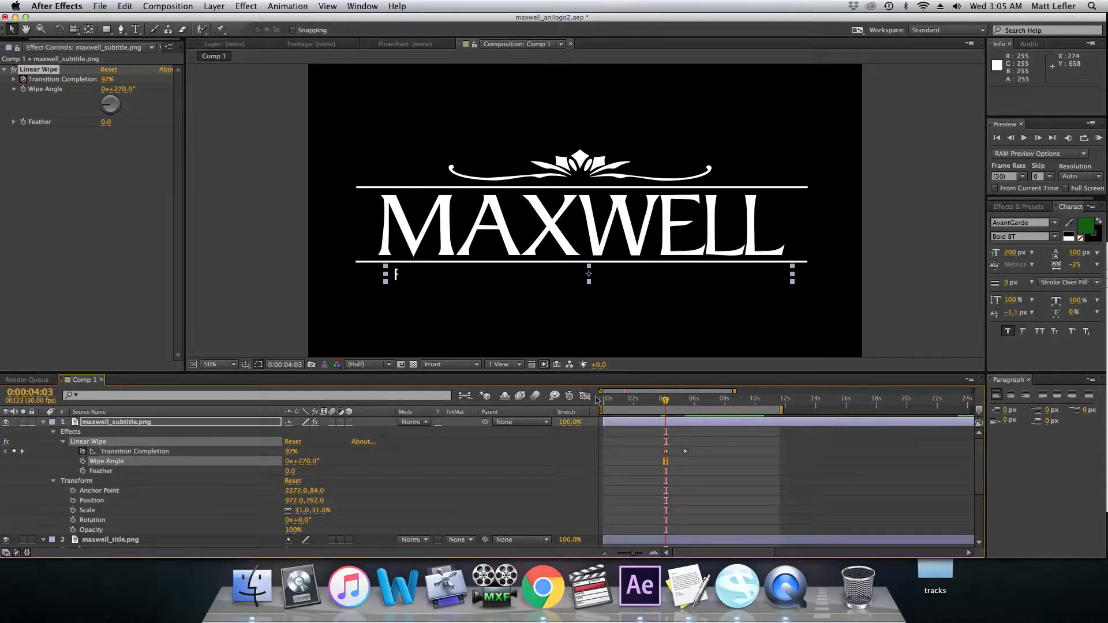
- Preview the subtitle wipe and move its starting Transition Completion keyframe earlier, to 0:00:03:24
mouse_move(659, 406)
left_mouse_down()
mouse_move(686, 404)
mouse_move(656, 420)
mouse_move(667, 420)
left_mouse_up()
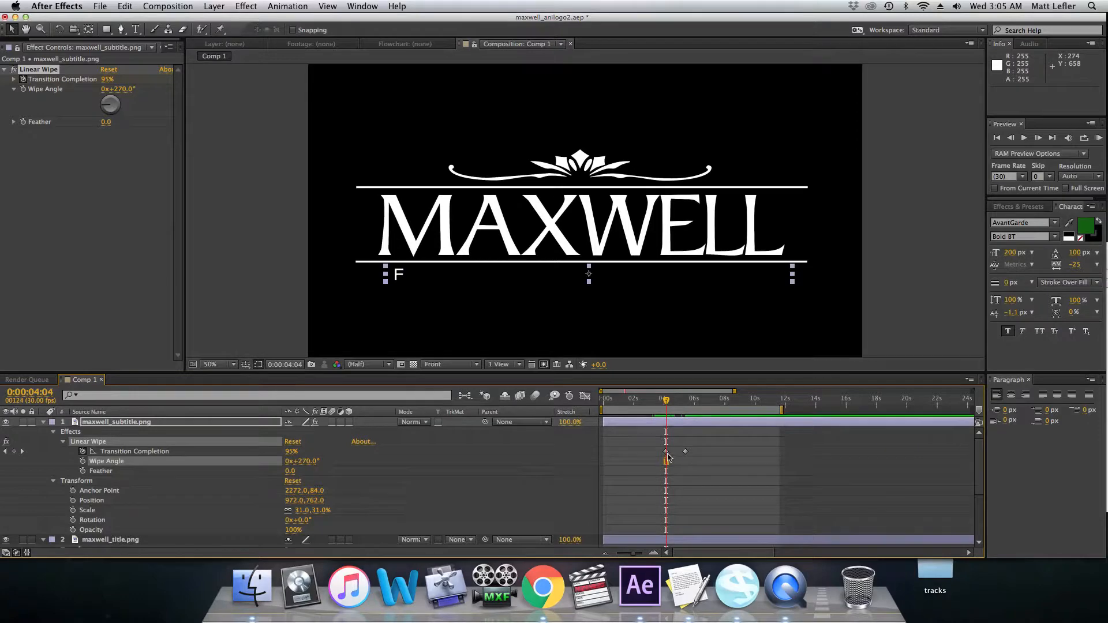
left_click(205, 454)
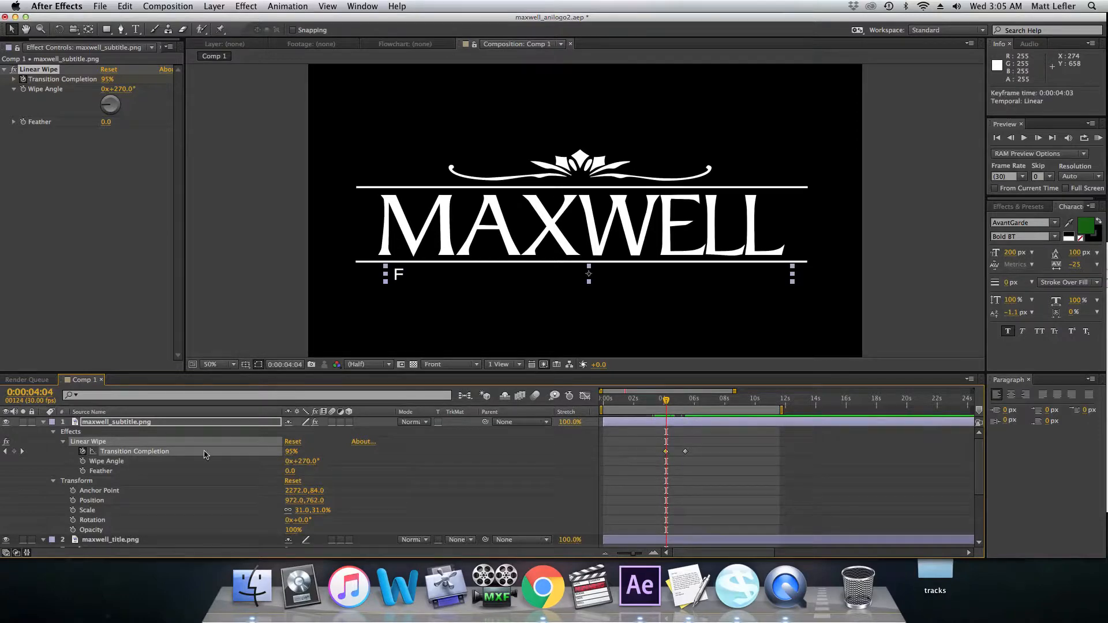
left_click(649, 403)
key("space")
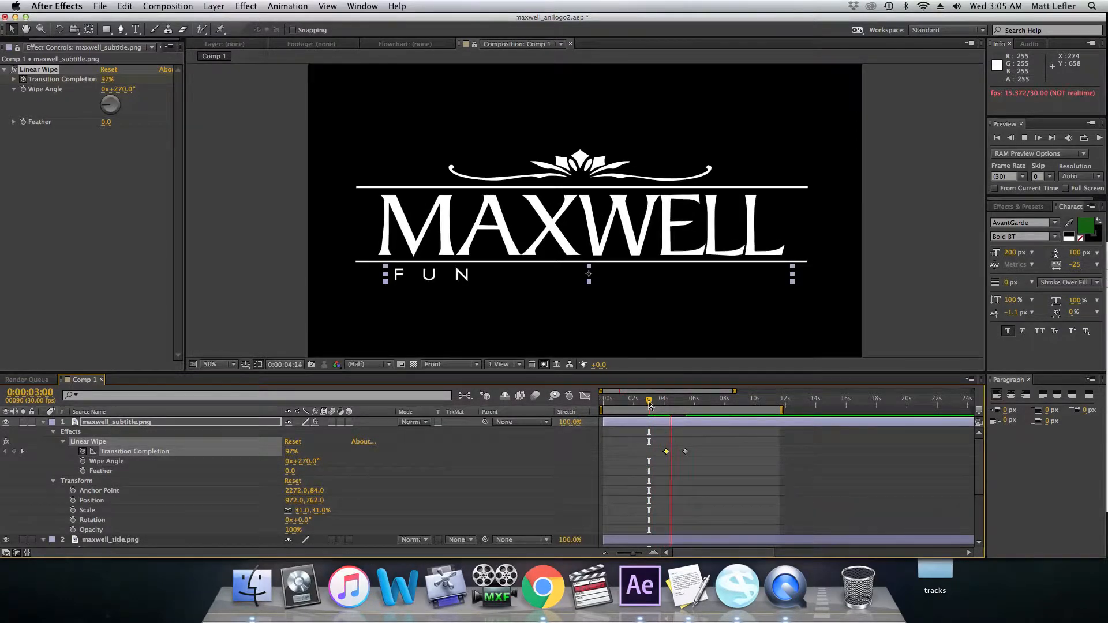
left_click(666, 452)
left_click_drag(668, 451, 661, 451)
left_click(650, 404)
key("space")
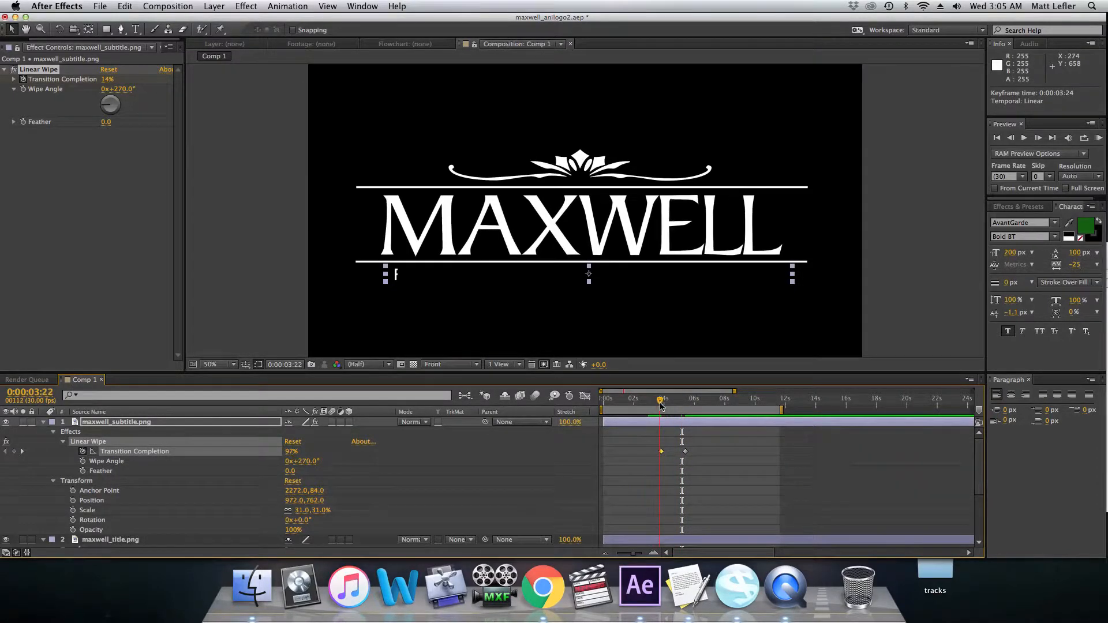
- Set the wipe's Transition Completion to 100% at 0:00:03:23, move its end keyframe to about 0:00:04:10, and preview the faster wipe
left_click_drag(313, 393, 338, 338)
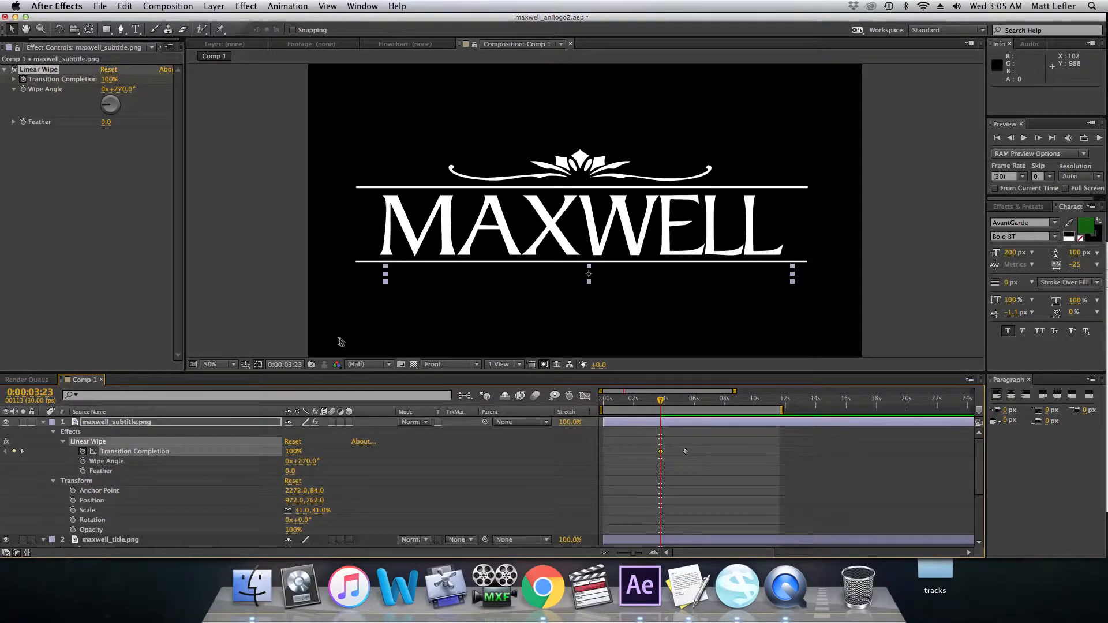
key("space")
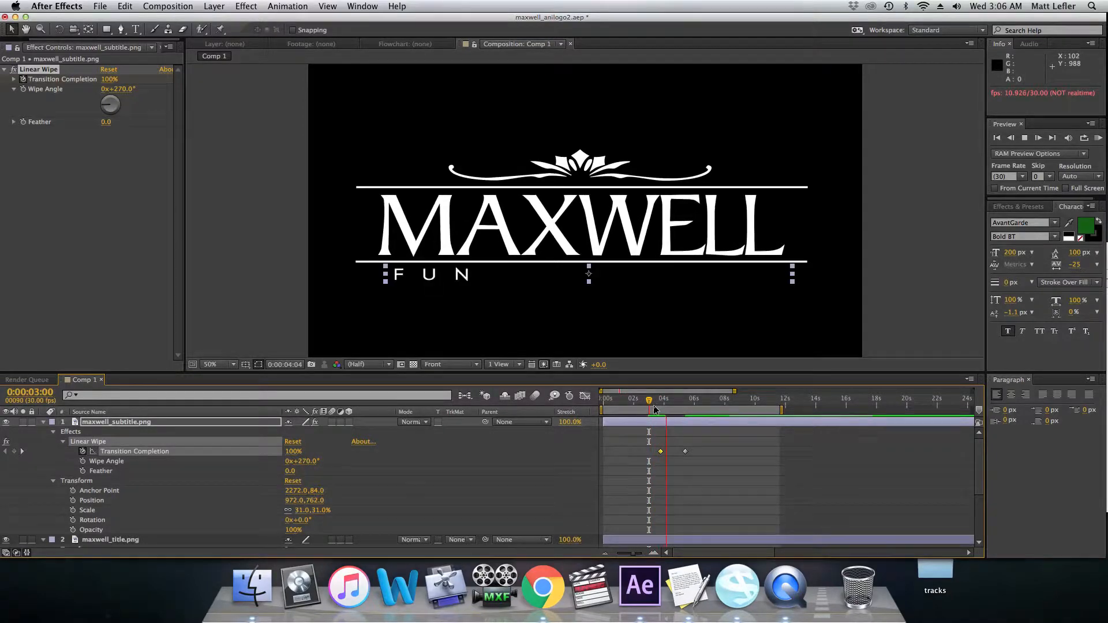
left_click_drag(685, 452, 670, 453)
left_click(654, 402)
key("space")
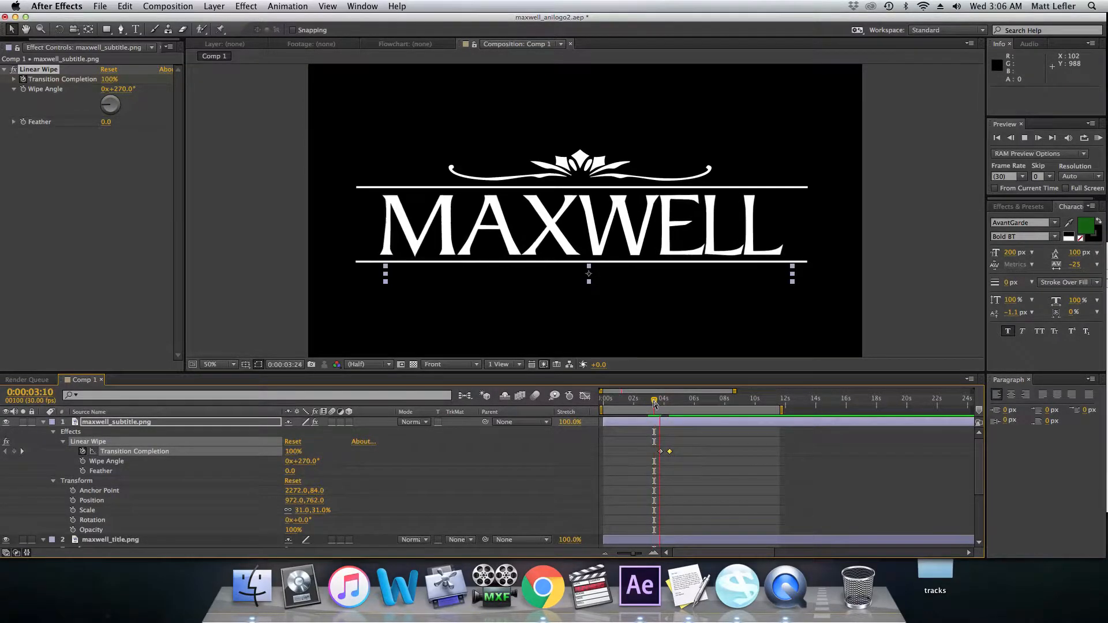
key("space")
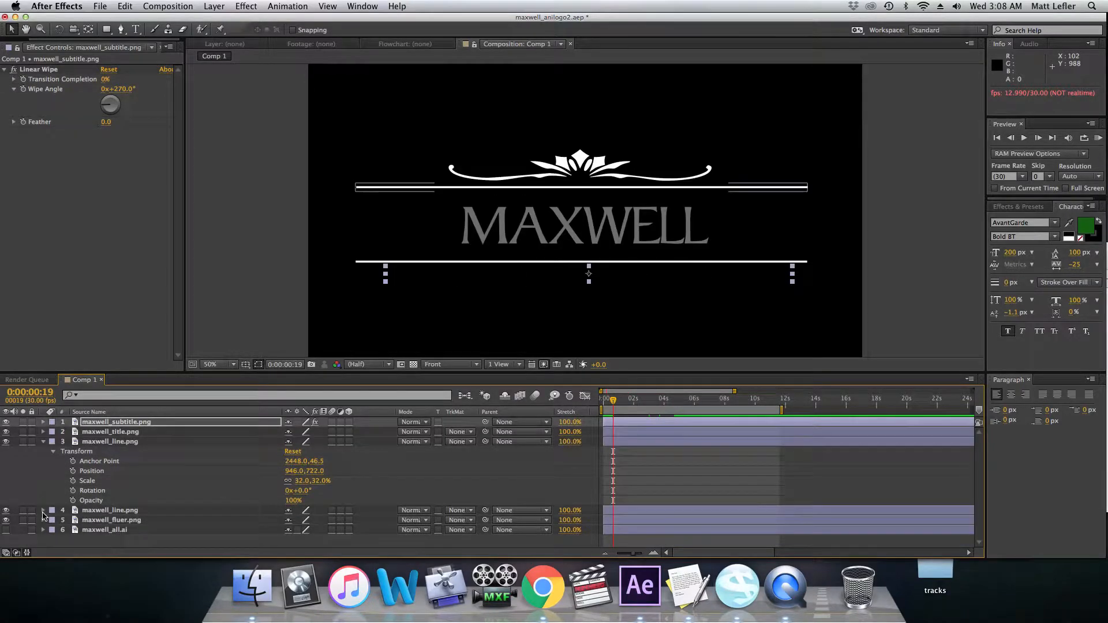
- Set position and opacity keyframes for both maxwell_line.png layers at 0:00:03:15
scroll(128, 477, "down", 1)
left_click_drag(635, 400, 656, 400)
left_click(110, 483)
left_click(73, 513)
left_click(73, 474)
left_click(73, 542)
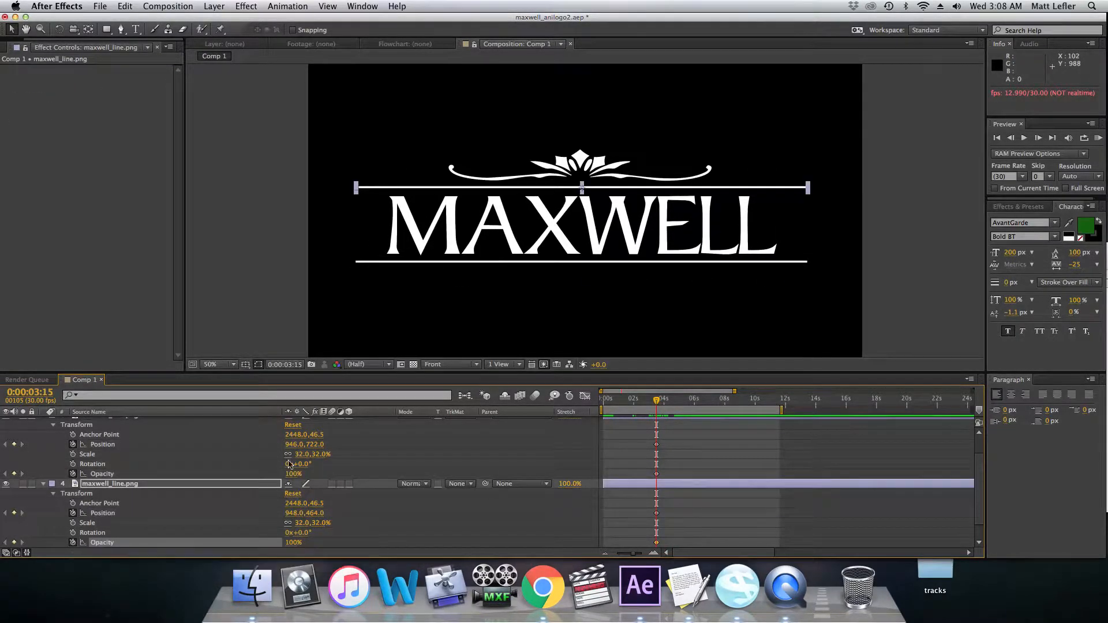
- At 0:00:01:01, keyframe the lower line's X position at 2712 and the upper line's at -807, placing them off opposite sides of the frame
mouse_move(627, 400)
left_mouse_down()
mouse_move(606, 399)
mouse_move(618, 399)
left_mouse_up()
left_click_drag(292, 445, 927, 132)
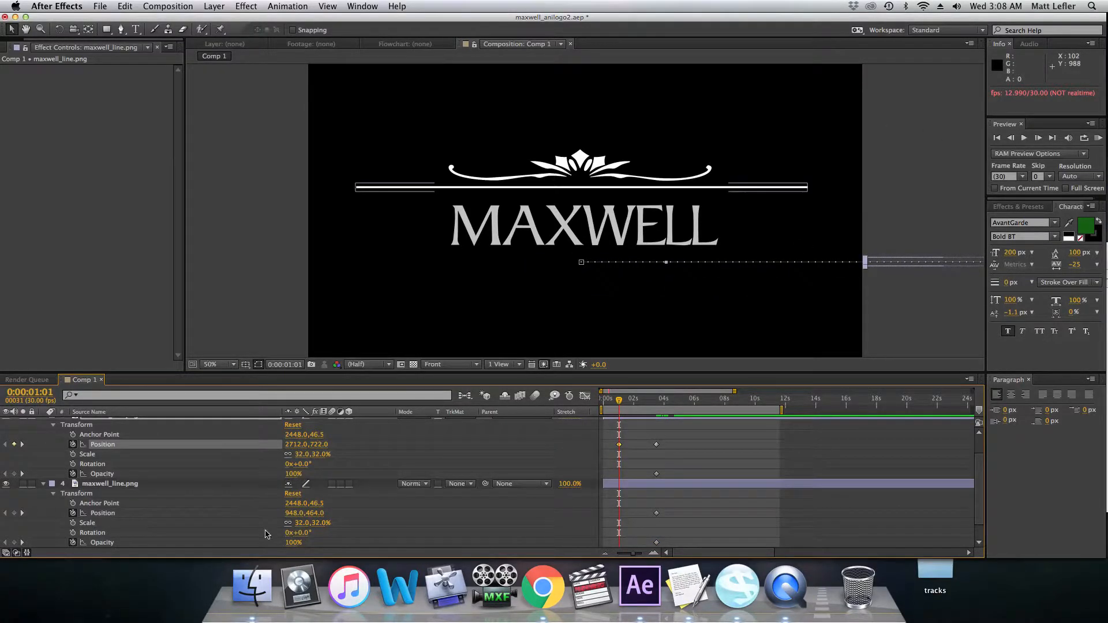
left_click_drag(299, 513, 2, 430)
left_click_drag(297, 514, 61, 495)
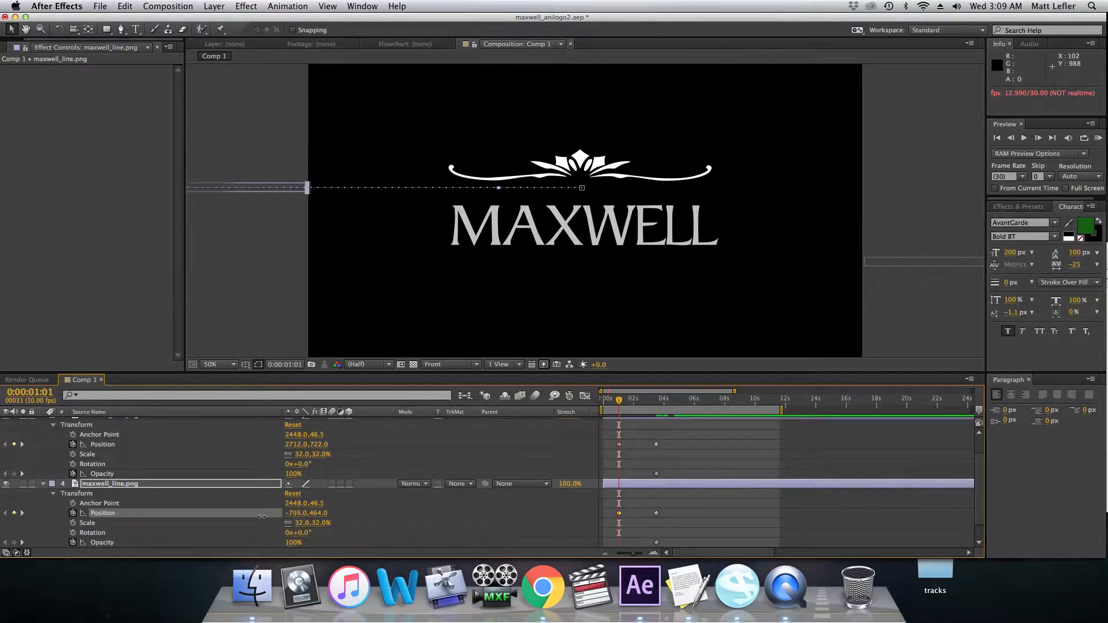
- Keyframe both lines' opacity at 0% at 0:00:01:01, raise it at 0:00:01:26, and preview the animation from the start
left_click_drag(293, 475, 215, 495)
left_click_drag(293, 543, 222, 553)
left_click(630, 403)
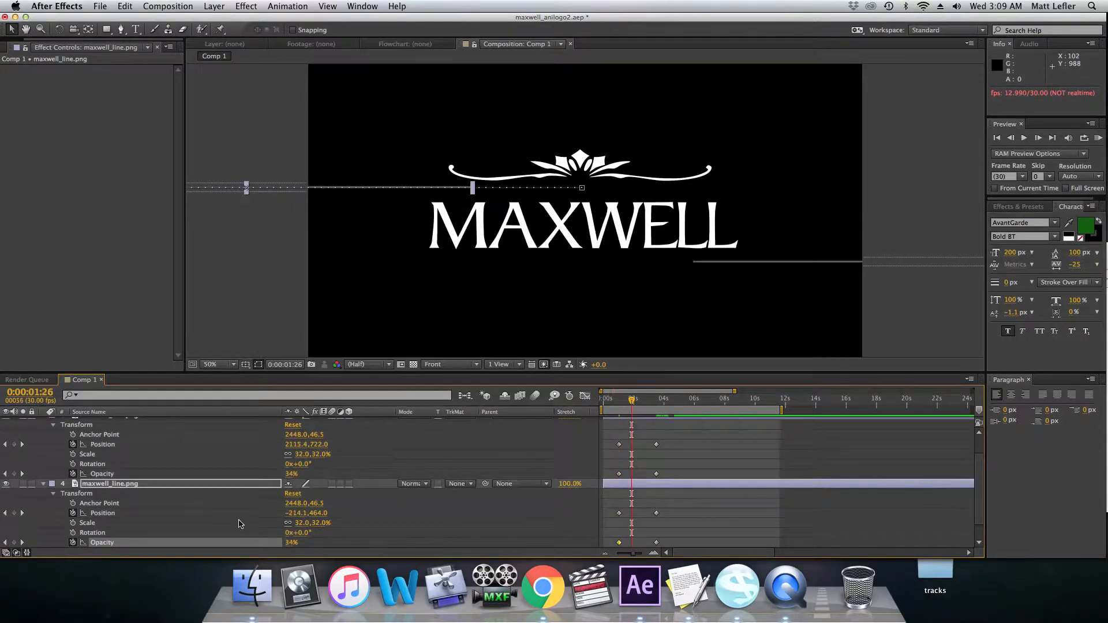
left_click_drag(292, 476, 302, 454)
left_click_drag(292, 544, 304, 522)
left_click_drag(632, 400, 570, 407)
key("space")
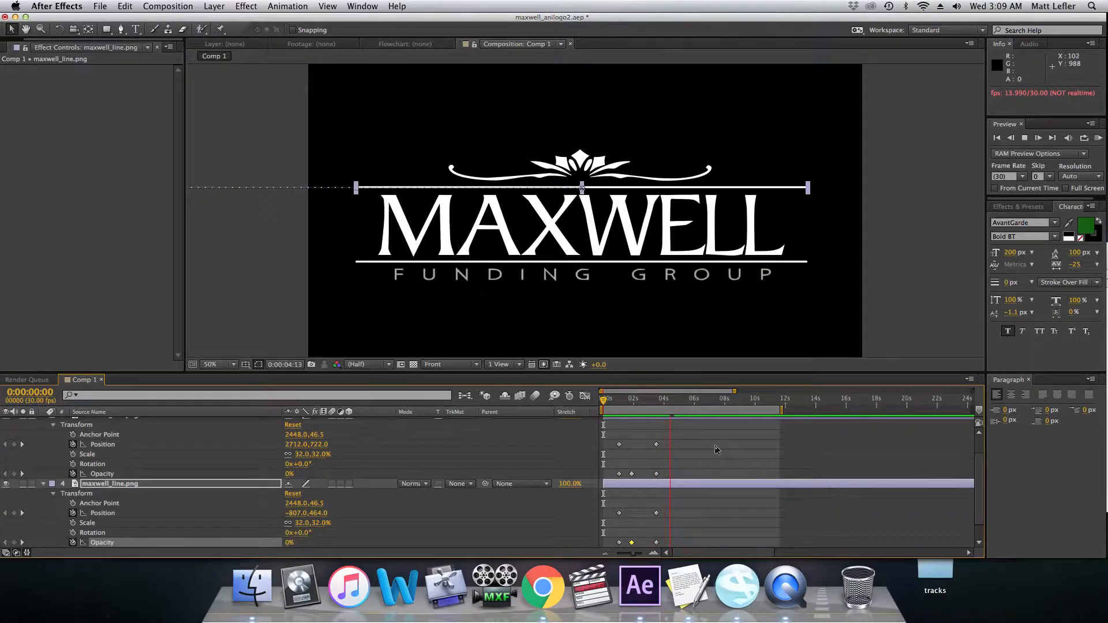
- Check the timing around 4 seconds, move the title's final scale keyframe to line up with its last opacity keyframe, and preview
scroll(611, 462, "down", 1)
left_click(661, 401)
left_click_drag(661, 401, 668, 402)
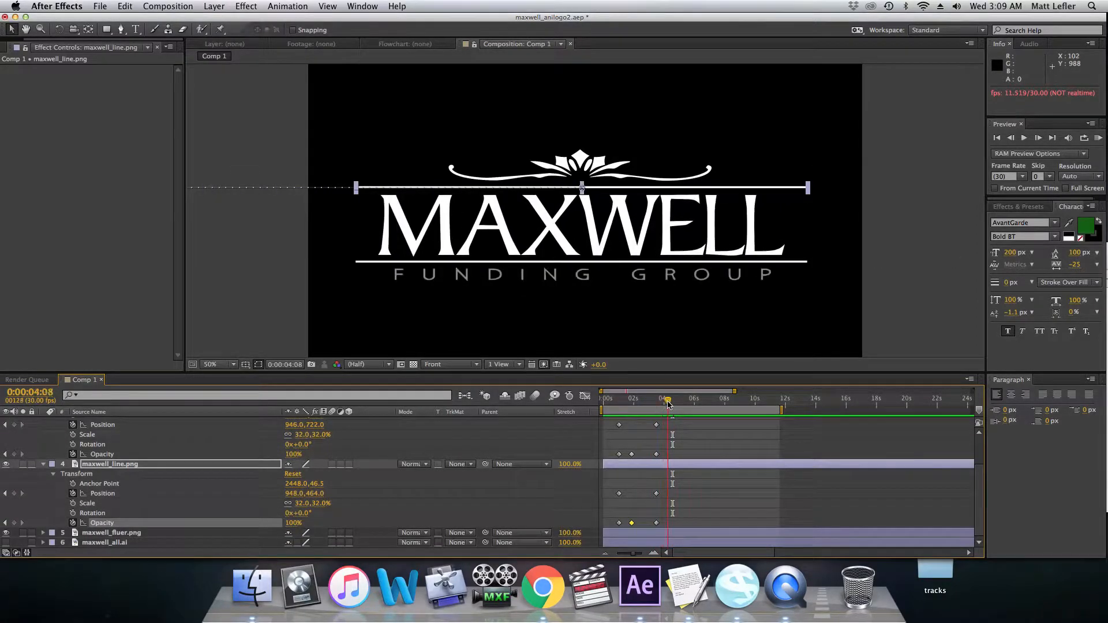
scroll(220, 474, "up", 5)
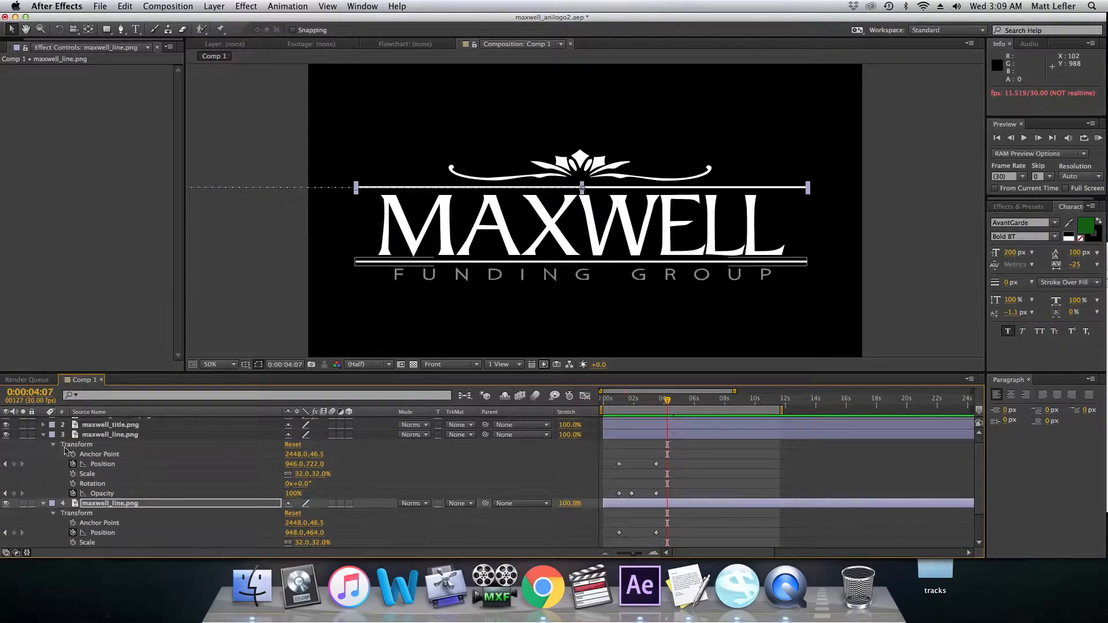
left_click_drag(661, 472, 668, 475)
left_click_drag(656, 404, 659, 408)
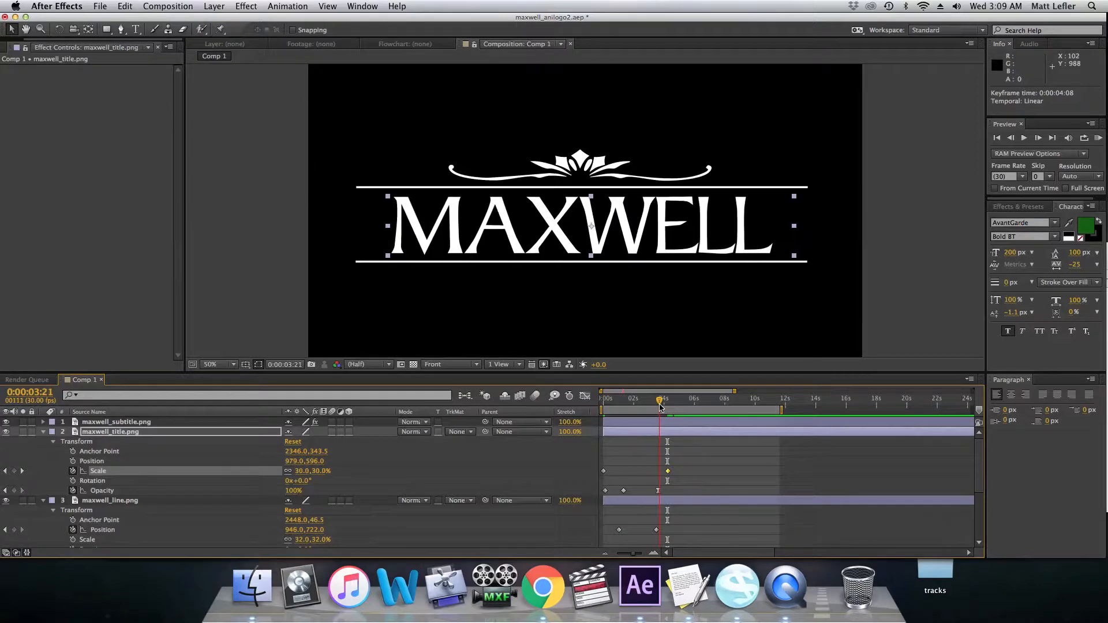
left_click_drag(668, 471, 659, 477)
key("space")
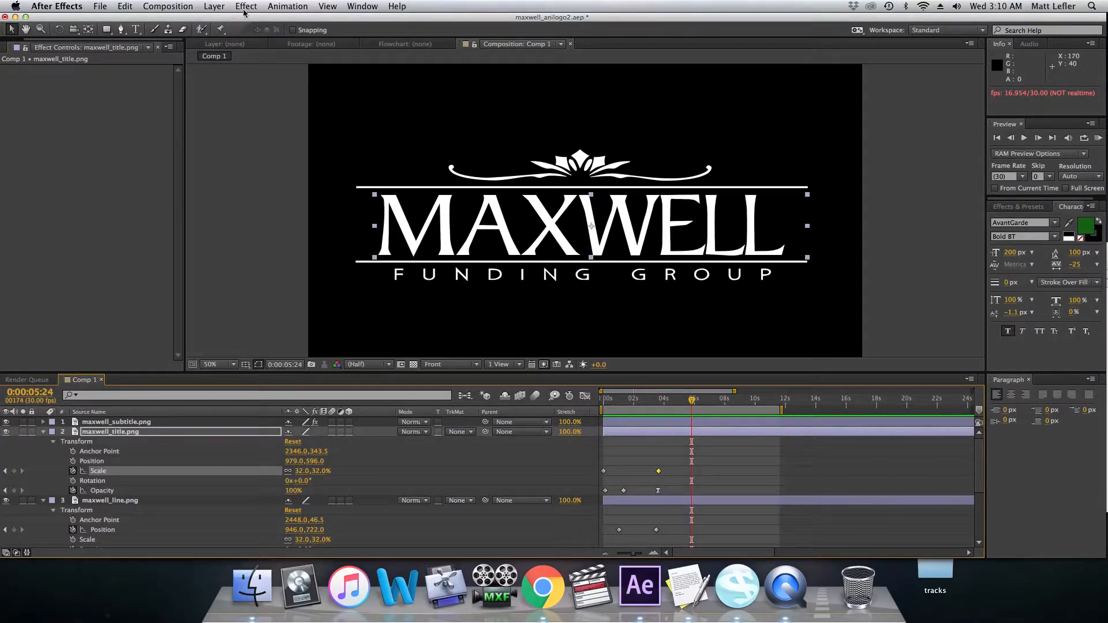
- Add a new 1920 × 1080 px black solid to the composition and expand its layer
left_click(167, 6)
mouse_move(315, 23)
left_click(383, 35)
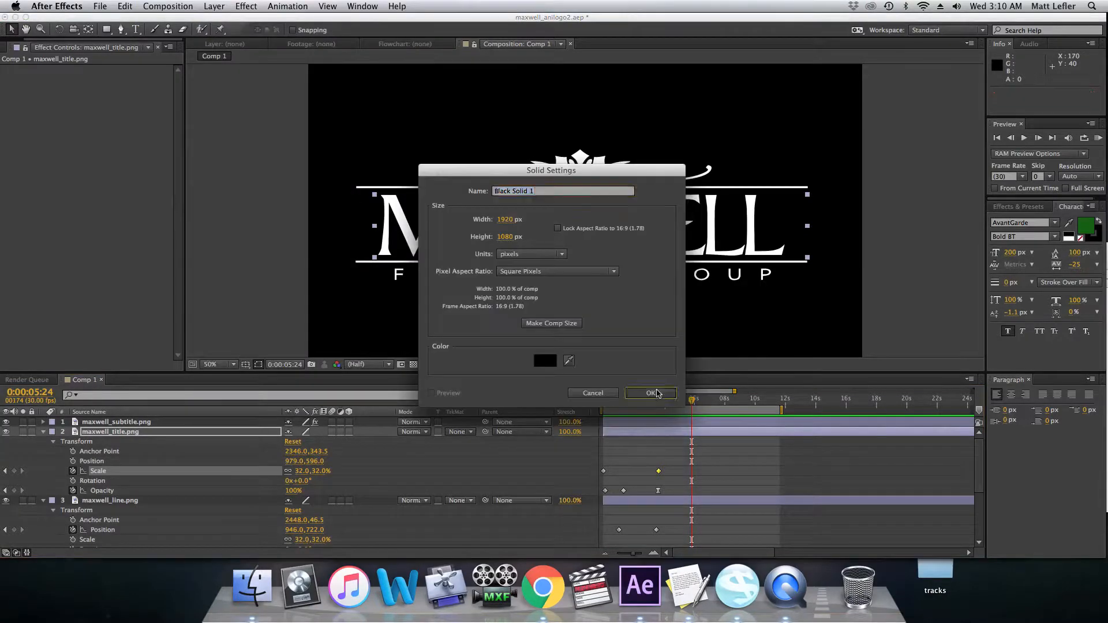
left_click(651, 393)
left_click(43, 422)
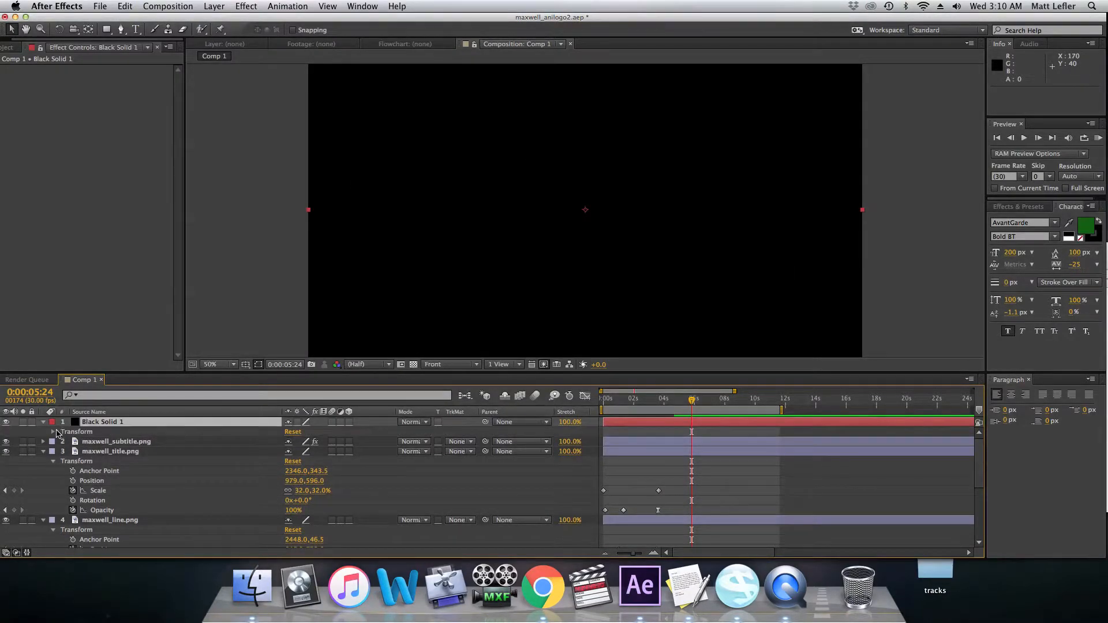
- Keyframe the black solid's opacity at 0% at 0:00:05:24 and raise it near the 8-second mark so the logo fades to black
left_click(54, 433)
left_click(73, 481)
left_click_drag(293, 481, 223, 526)
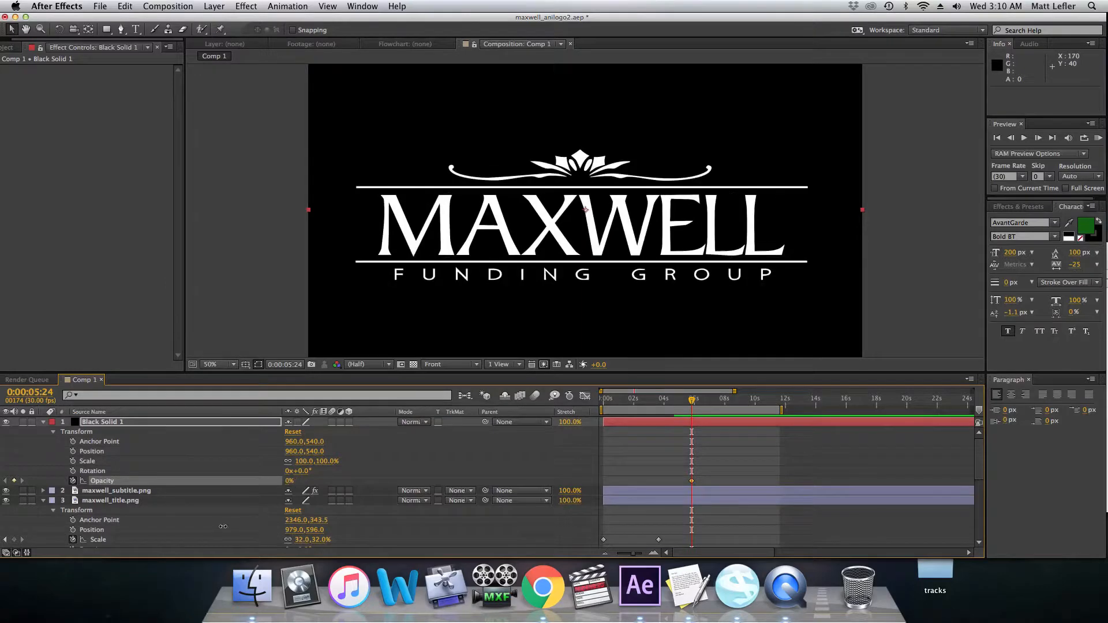
left_click(723, 399)
left_click_drag(286, 483, 358, 483)
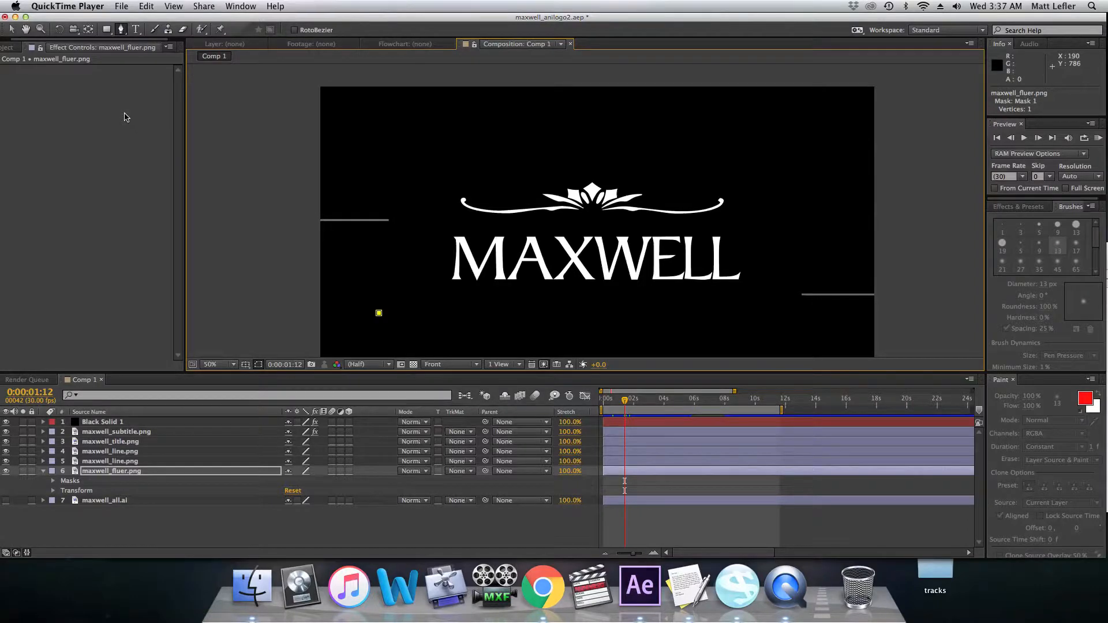
left_click(380, 317)
key("super+z")
key("period")
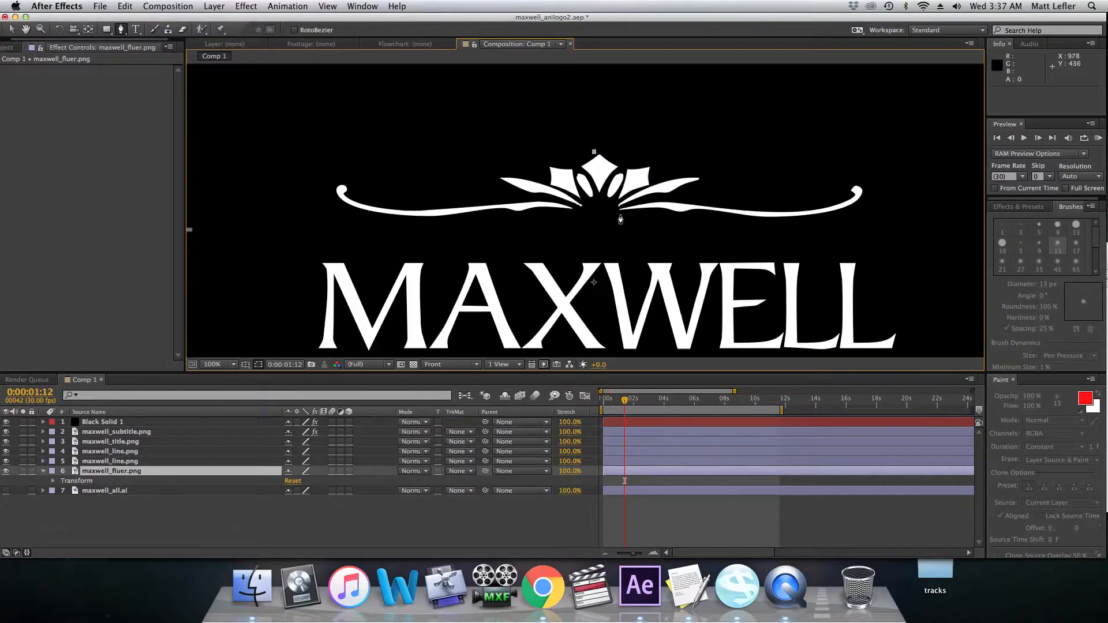
left_click(587, 220)
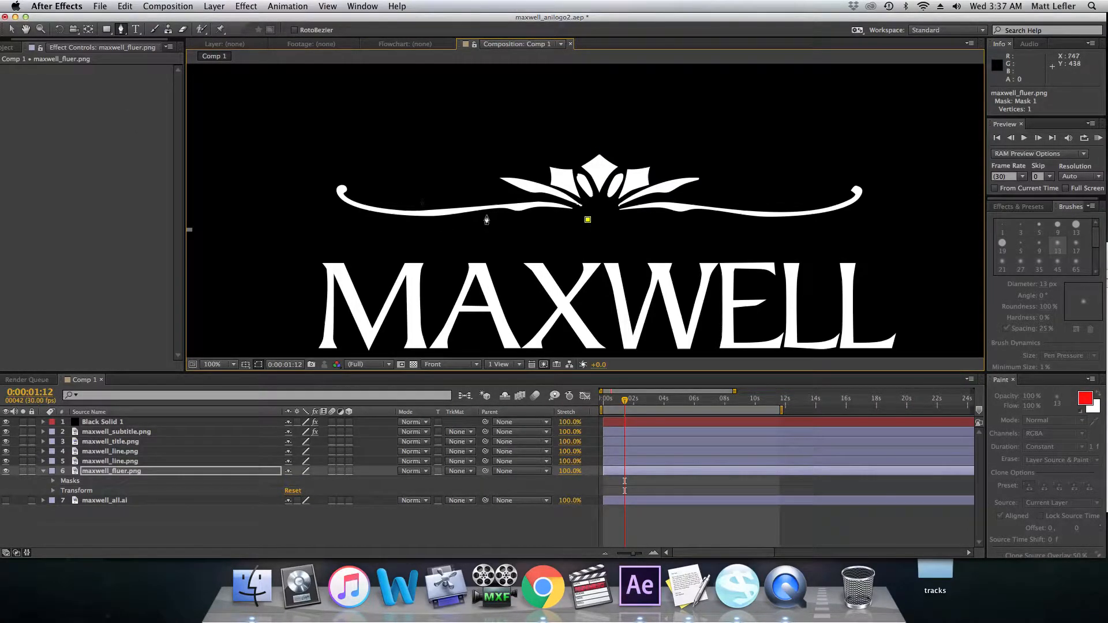
key("super+z")
key("comma")
key("period")
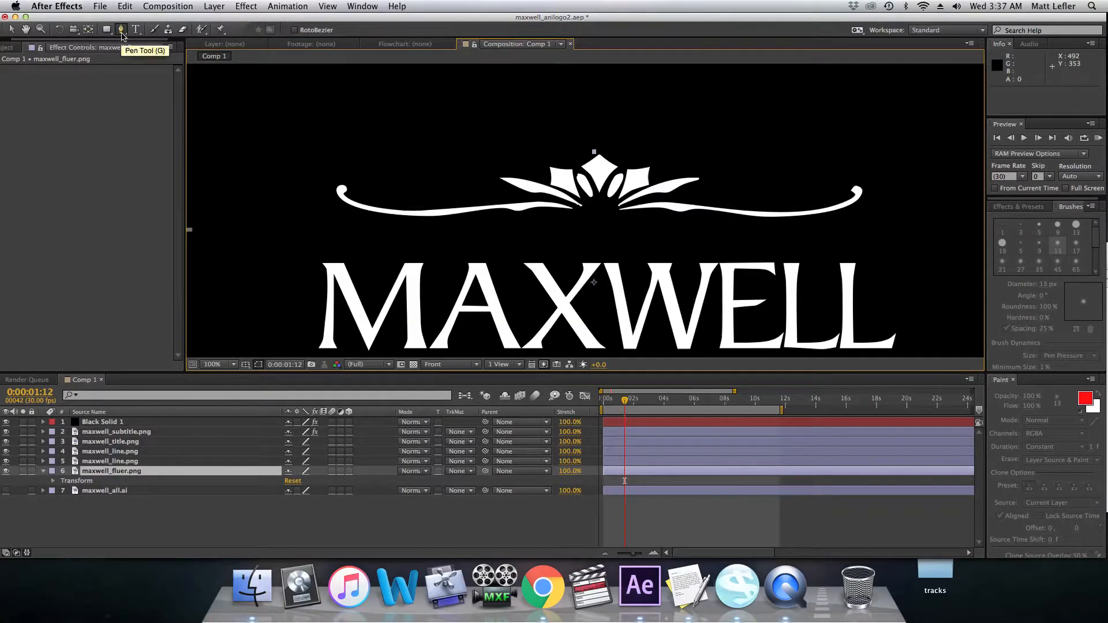
- Start a Pen tool mask on the maxwell_fluer.png layer, tracing the left scroll and then the right scroll from the flourish's center
left_click(604, 226)
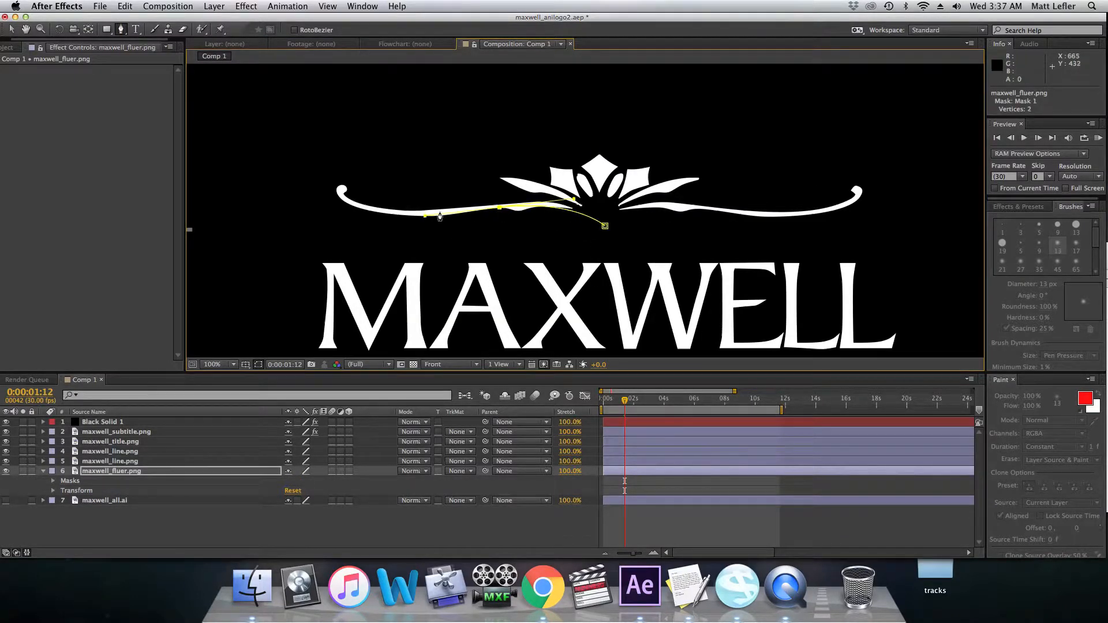
left_click(584, 226)
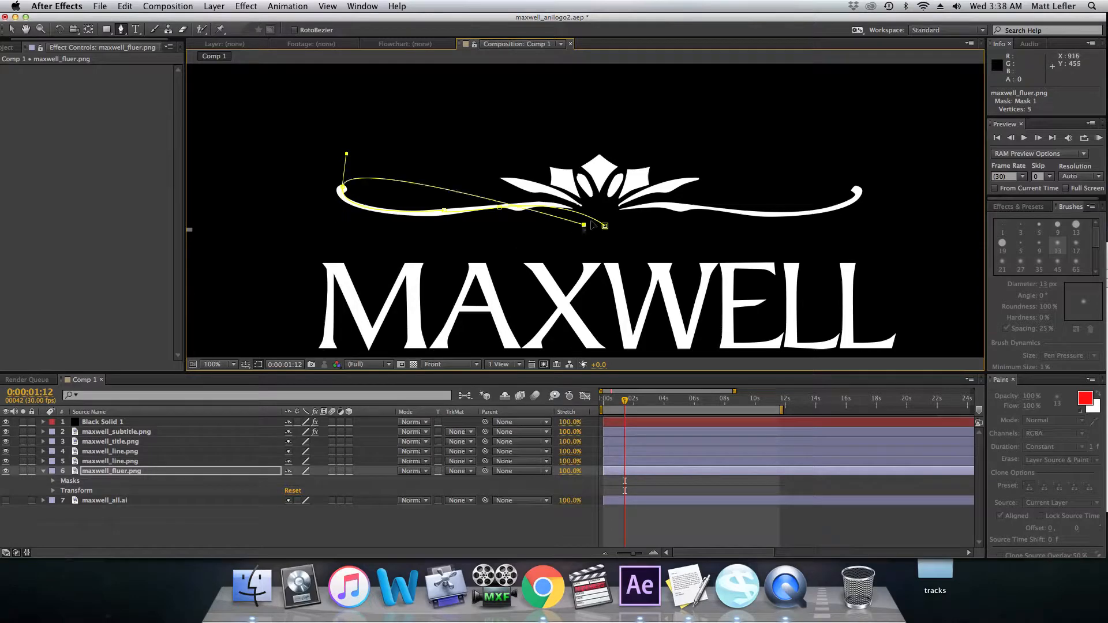
left_click_drag(737, 212, 838, 227)
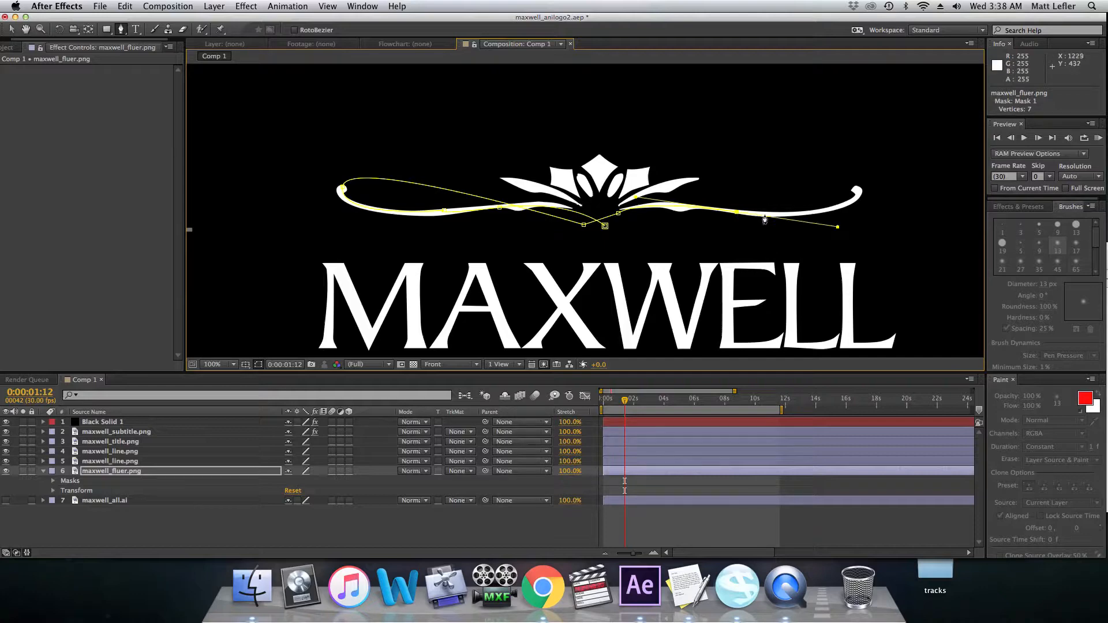
left_click_drag(852, 197, 854, 154)
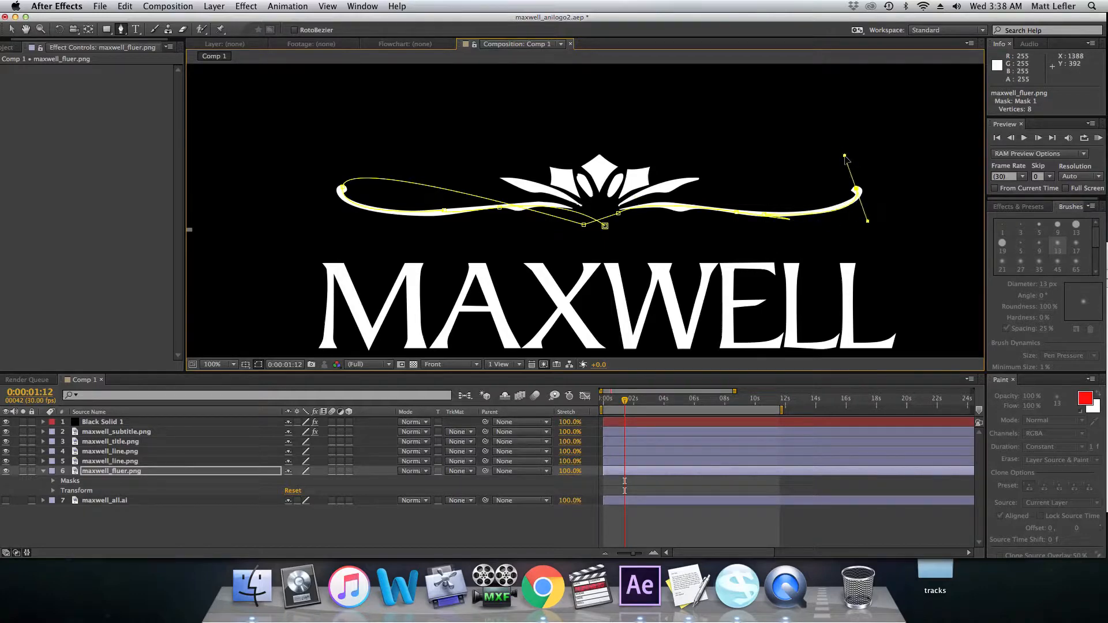
left_click(618, 226)
- Continue the flourish mask path through the leaves and petals of the central ornament, returning to the base between shapes
scroll(598, 213, "up", 1)
left_click(591, 215)
left_click(524, 177)
left_click_drag(406, 144, 383, 141)
left_click(597, 208)
left_click_drag(799, 145, 827, 155)
left_click(618, 207)
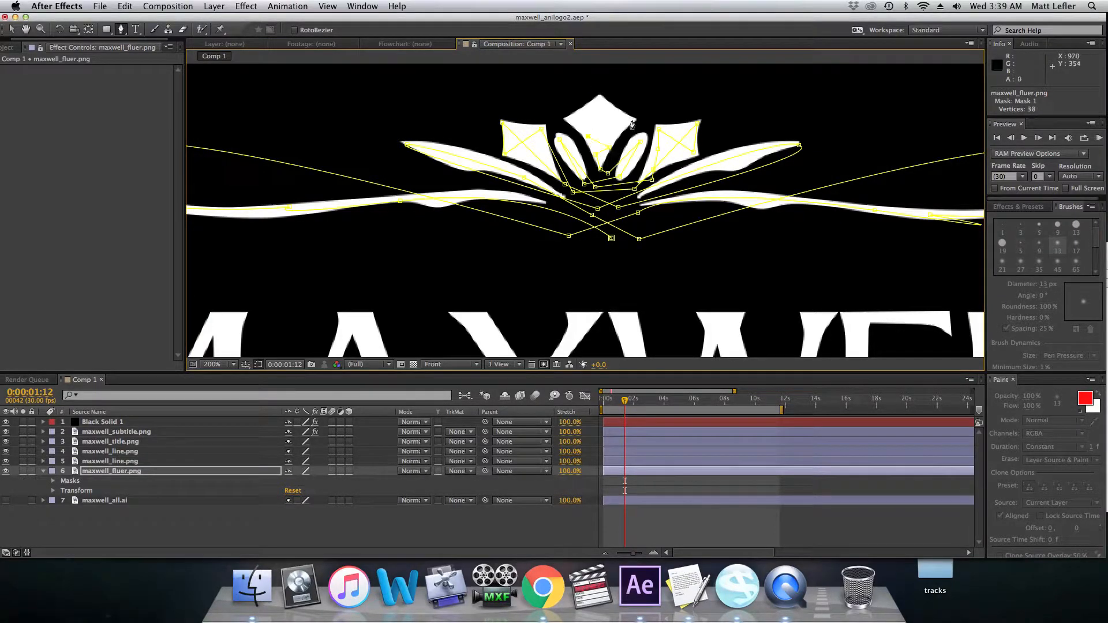
- Apply the Stroke effect to the flourish layer with brush size 20.6 and paint style Reveal Original Image
scroll(631, 123, "down", 2)
left_click(246, 6)
mouse_move(353, 149)
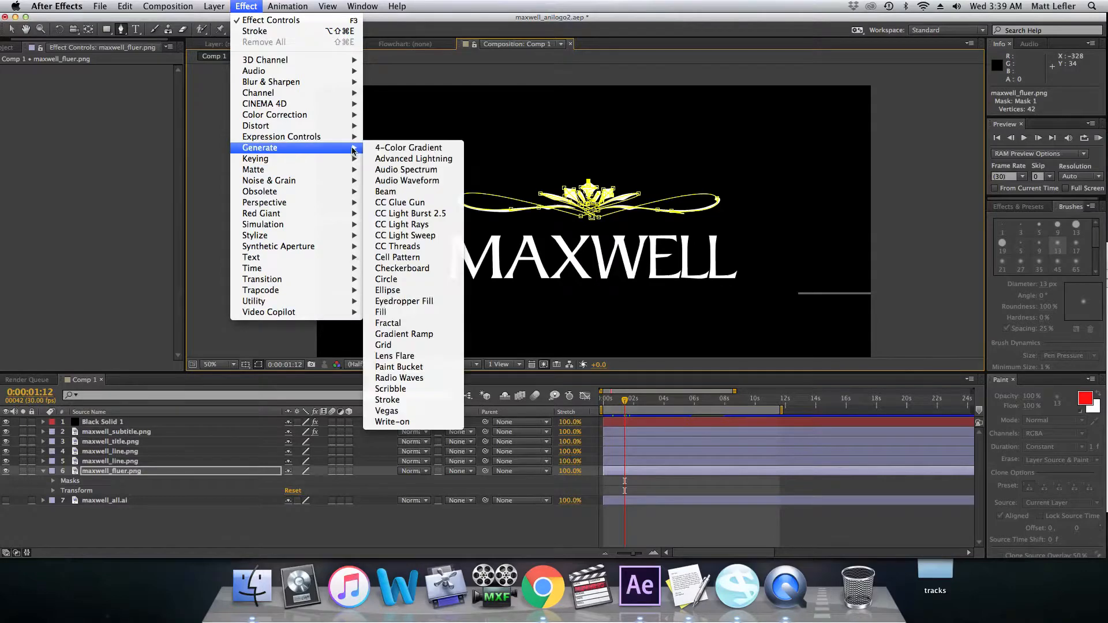
left_click(404, 400)
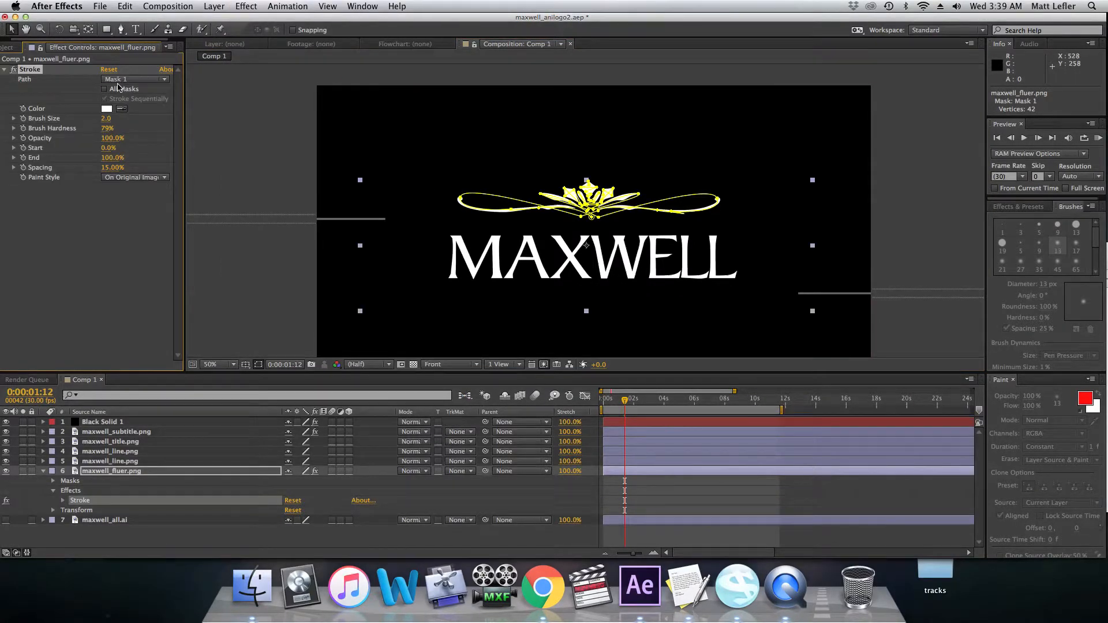
mouse_move(111, 106)
left_mouse_down()
mouse_move(115, 88)
mouse_move(97, 232)
left_mouse_up()
left_click(120, 180)
left_click(127, 214)
- Keyframe the flourish Stroke's End at 100% at 0:00:05:07 and at 0% at 0:00:02:04
left_click_drag(638, 405, 684, 406)
left_click(63, 502)
mouse_move(293, 524)
left_mouse_down()
mouse_move(269, 494)
mouse_move(201, 563)
mouse_move(260, 503)
left_mouse_up()
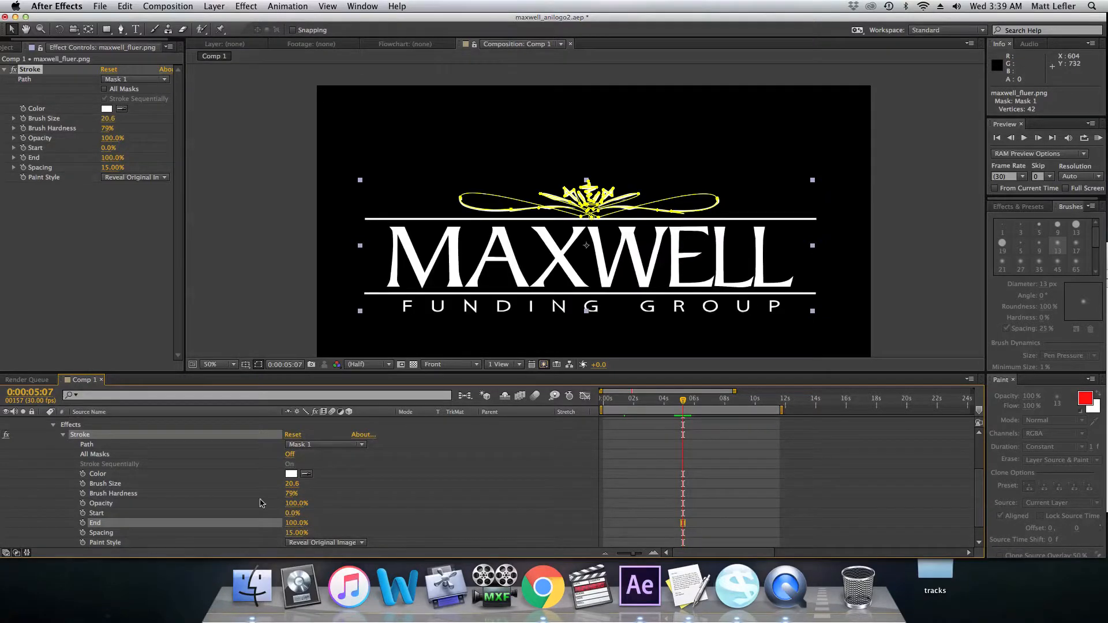
left_click_drag(682, 400, 635, 408)
left_click_drag(269, 532, 212, 545)
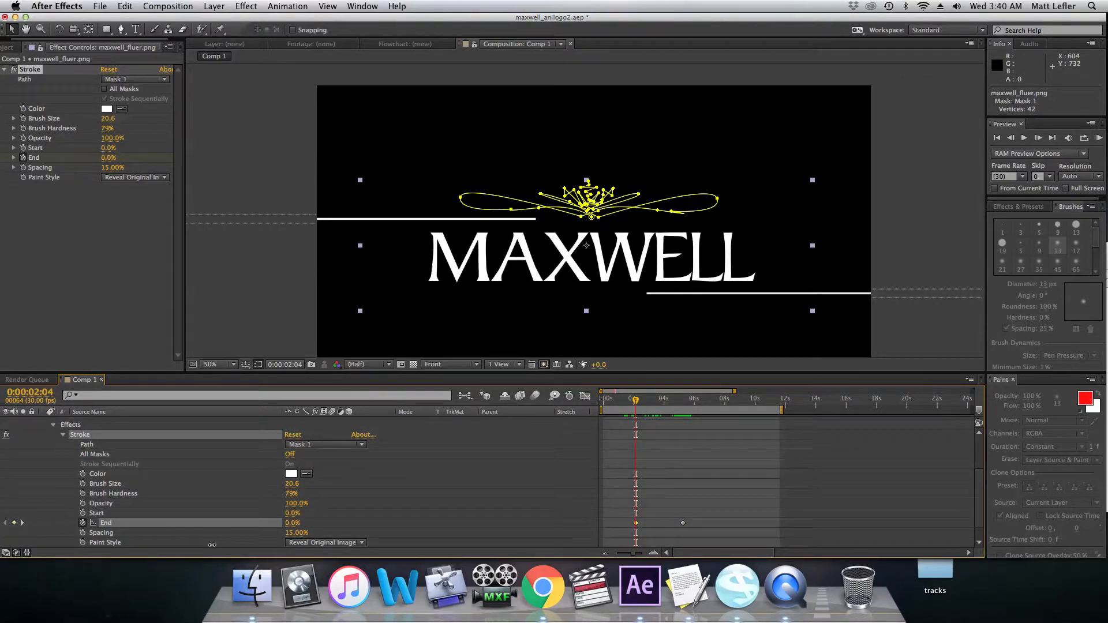
- Preview the flourish reveal and move its first End keyframe to 0:00:03:01
key("KP_0")
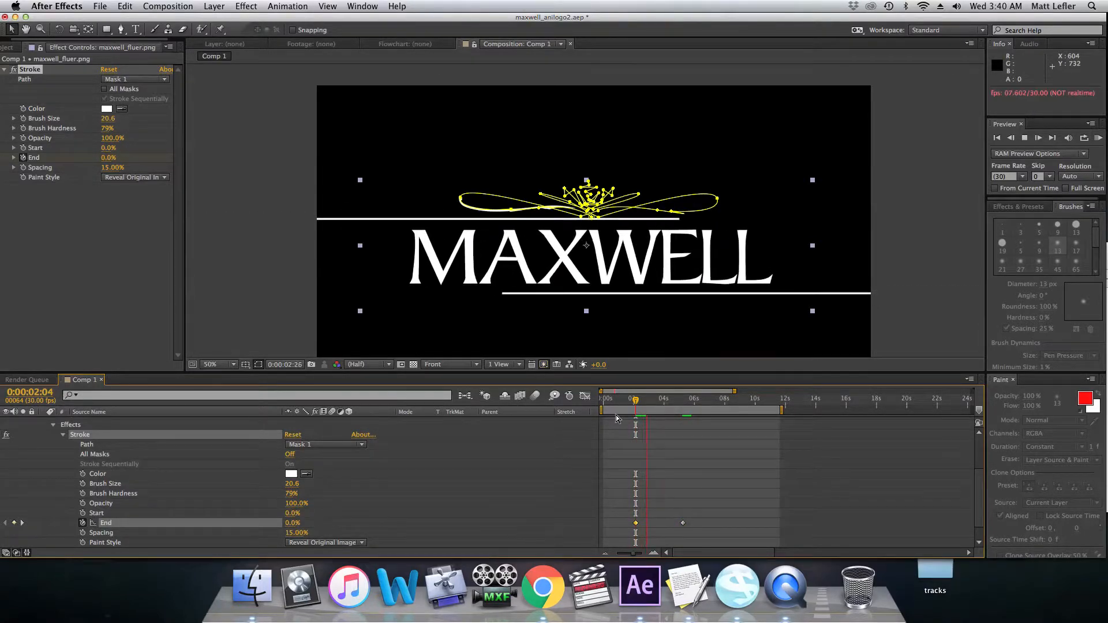
left_click_drag(636, 523, 649, 523)
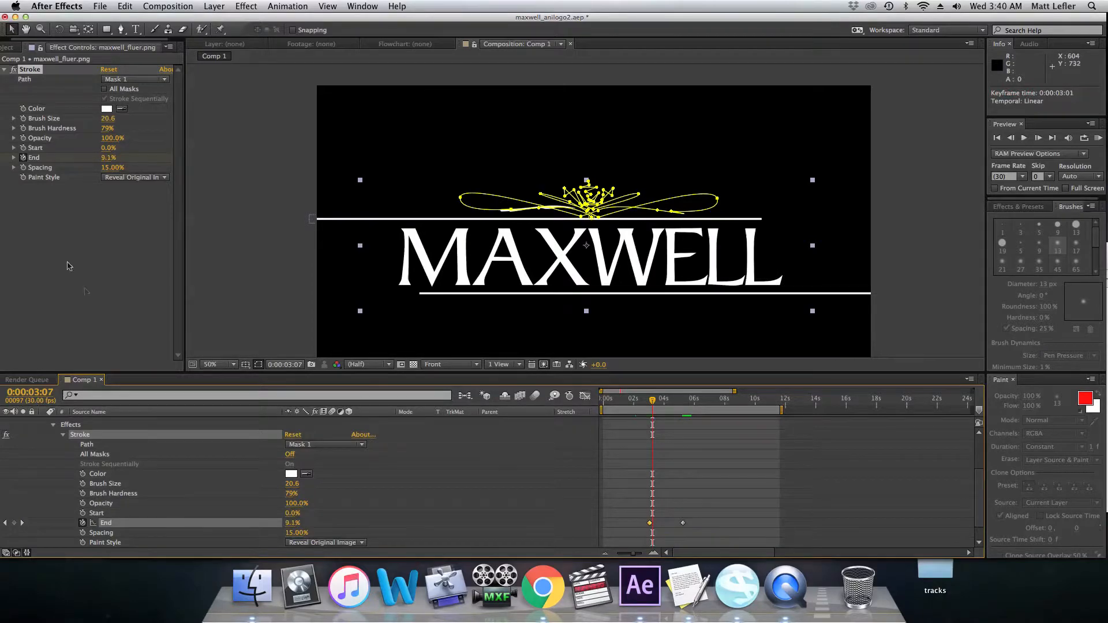
- Increase the flourish Stroke's brush size to 38.5, checking the mask's coverage between about 3 and 6 seconds
left_click_drag(108, 118, 160, 115)
left_click_drag(680, 399, 687, 400)
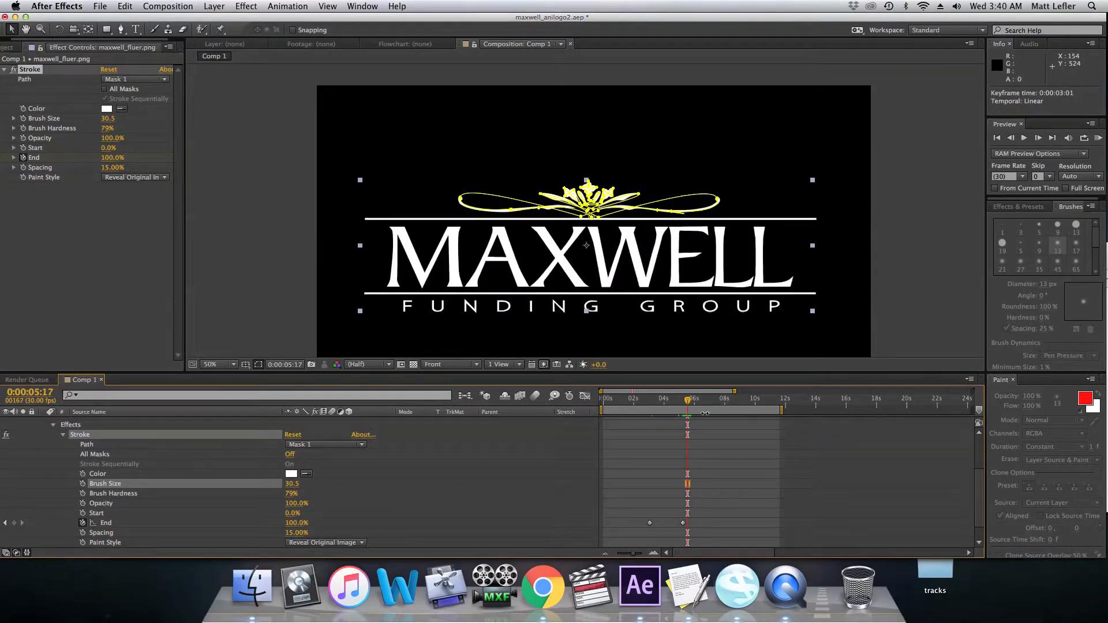
left_click_drag(741, 353, 743, 353)
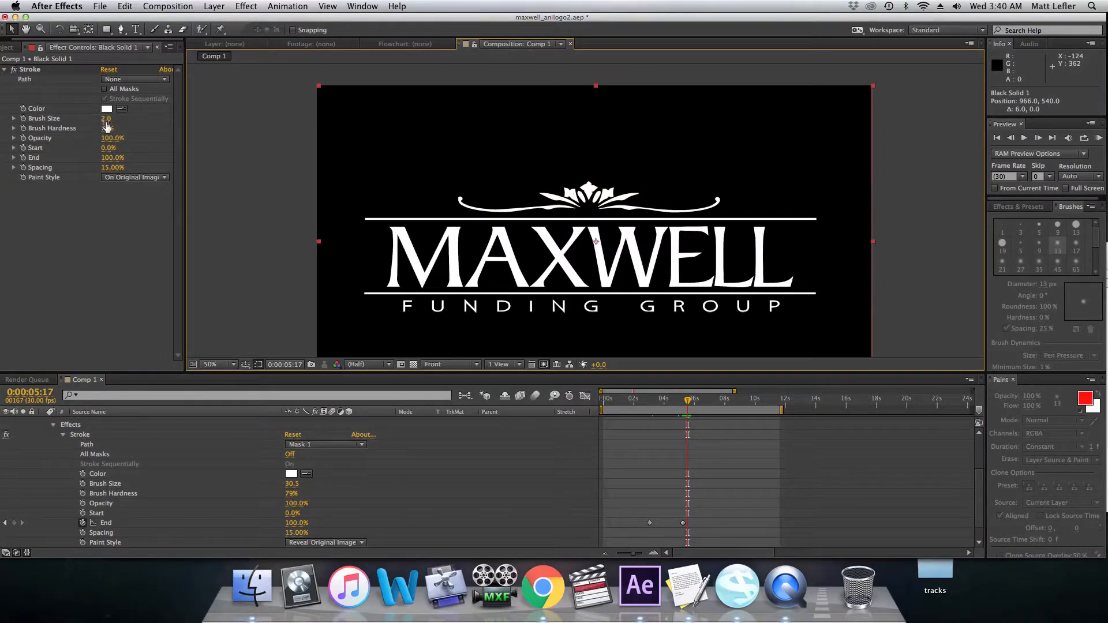
left_click_drag(292, 483, 328, 475)
left_click_drag(659, 399, 696, 398)
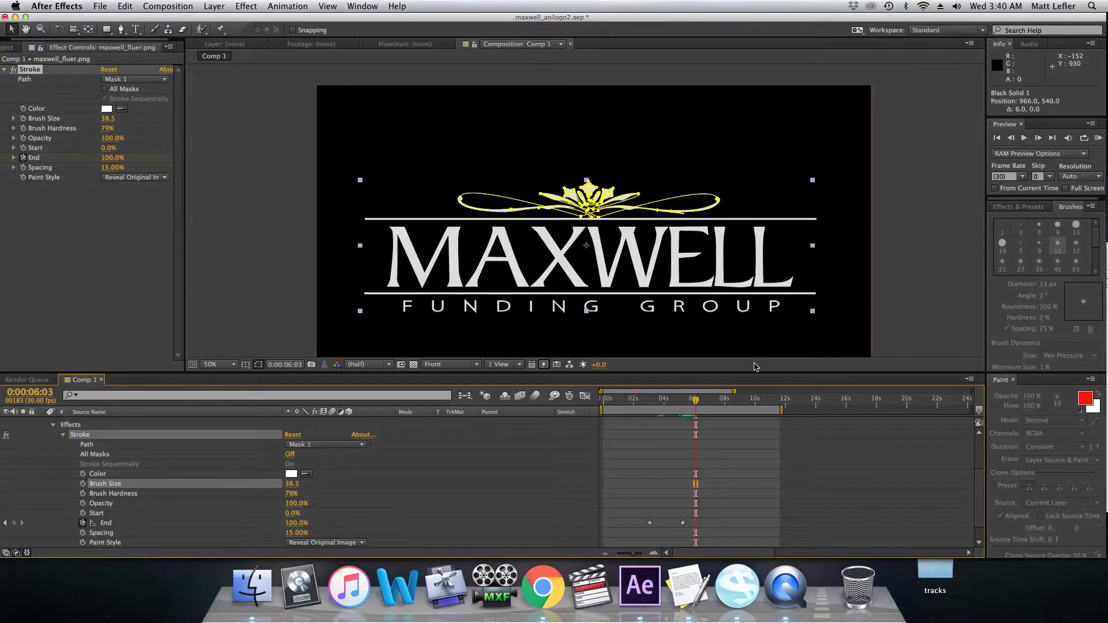
- Zoom the composition view out to 25% and preview the logo animation, checking how the flourish draws on
left_click(820, 336)
key("comma")
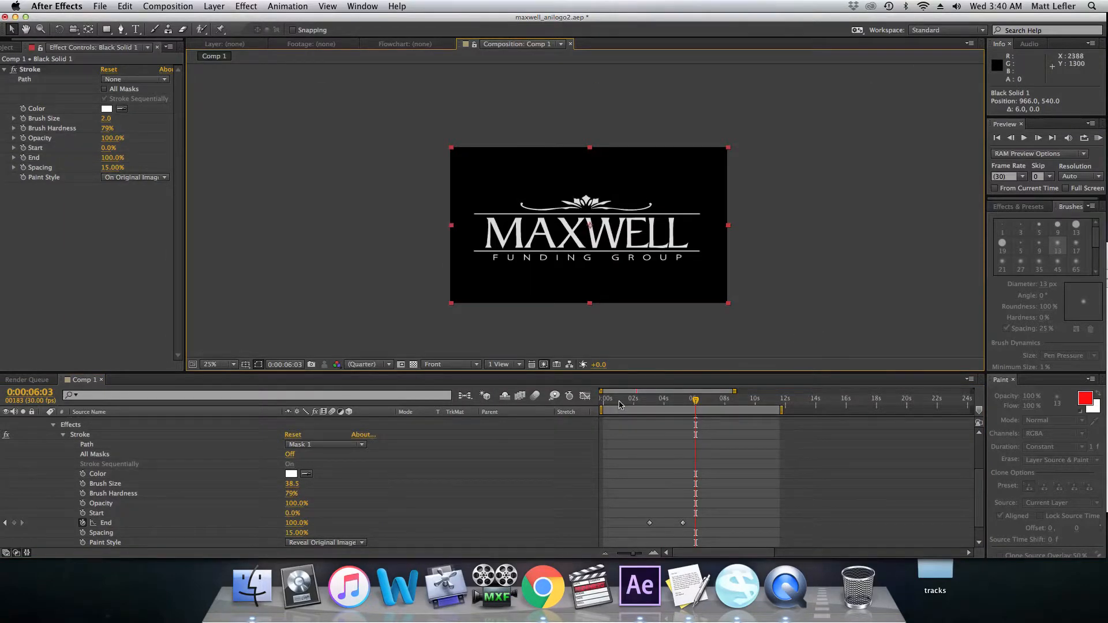
key("KP_0")
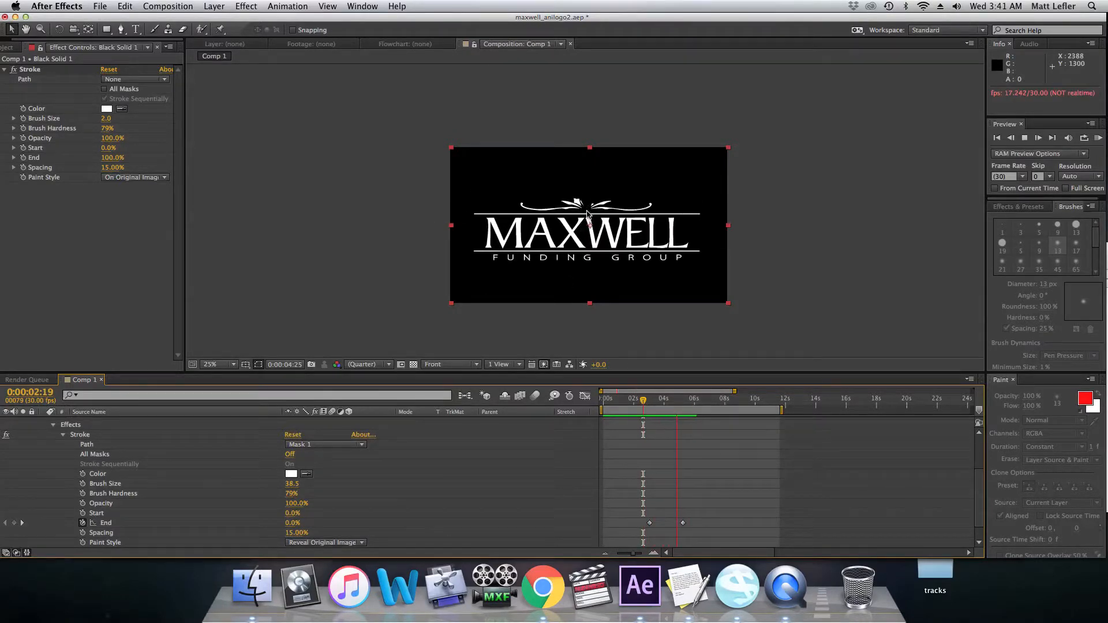
key("space")
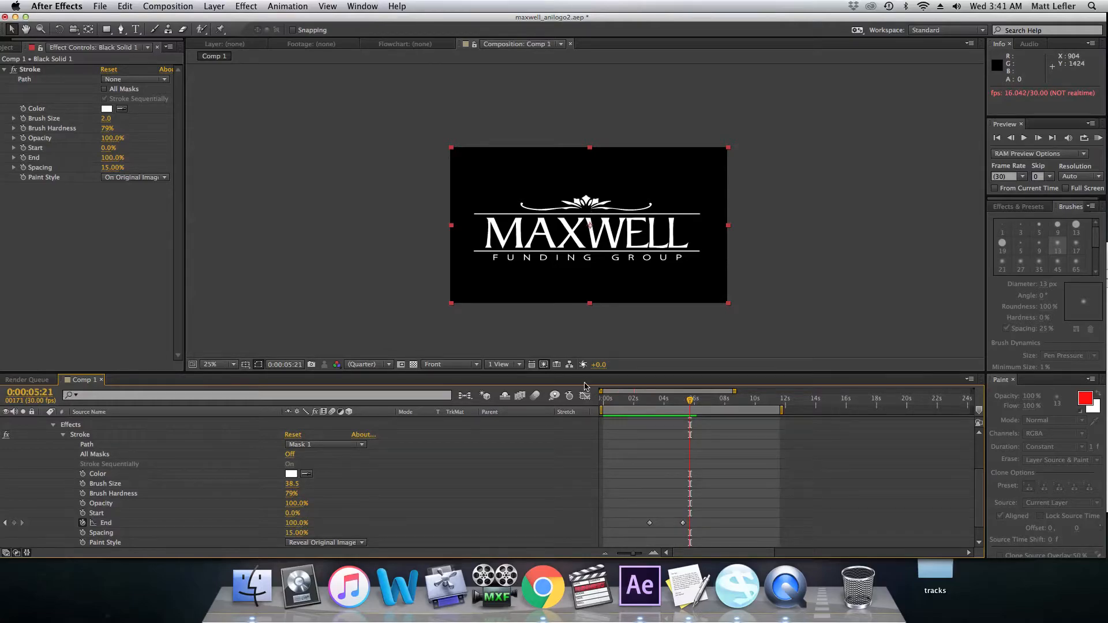